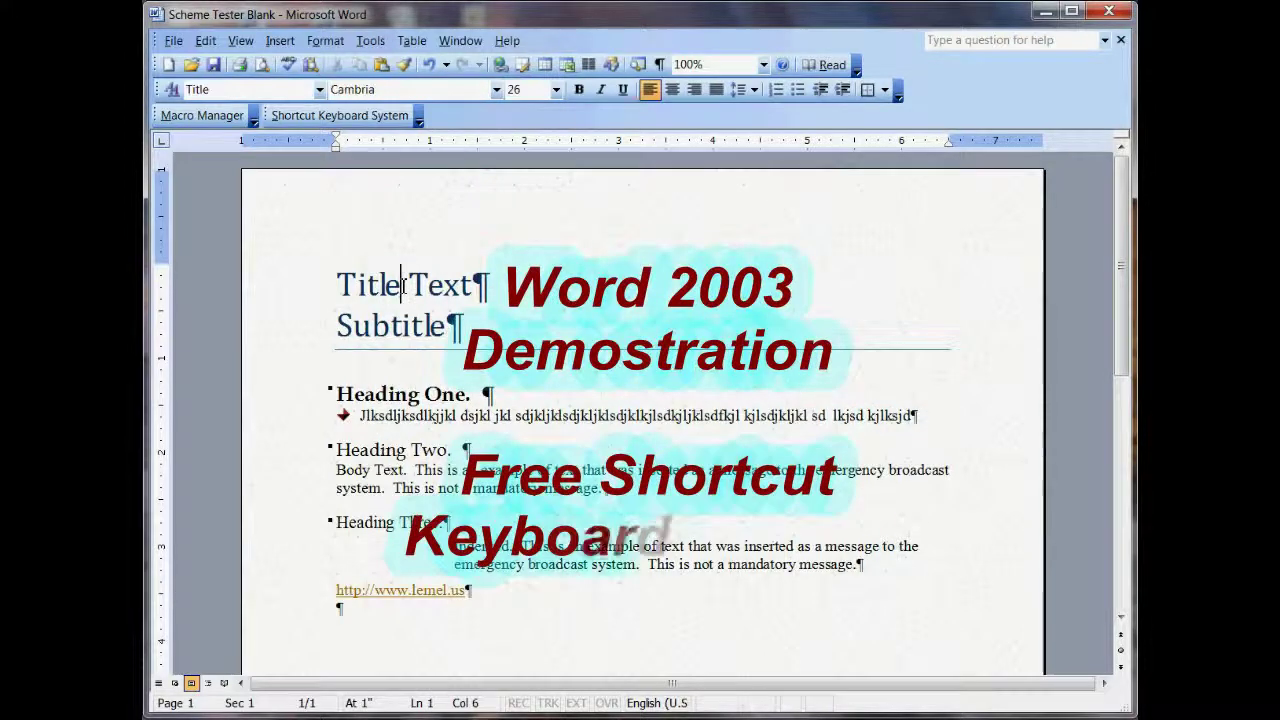
- Put the cursor in the title text and open the Shortcut Keyboard System scheme chooser
left_click(404, 418)
left_click(370, 286)
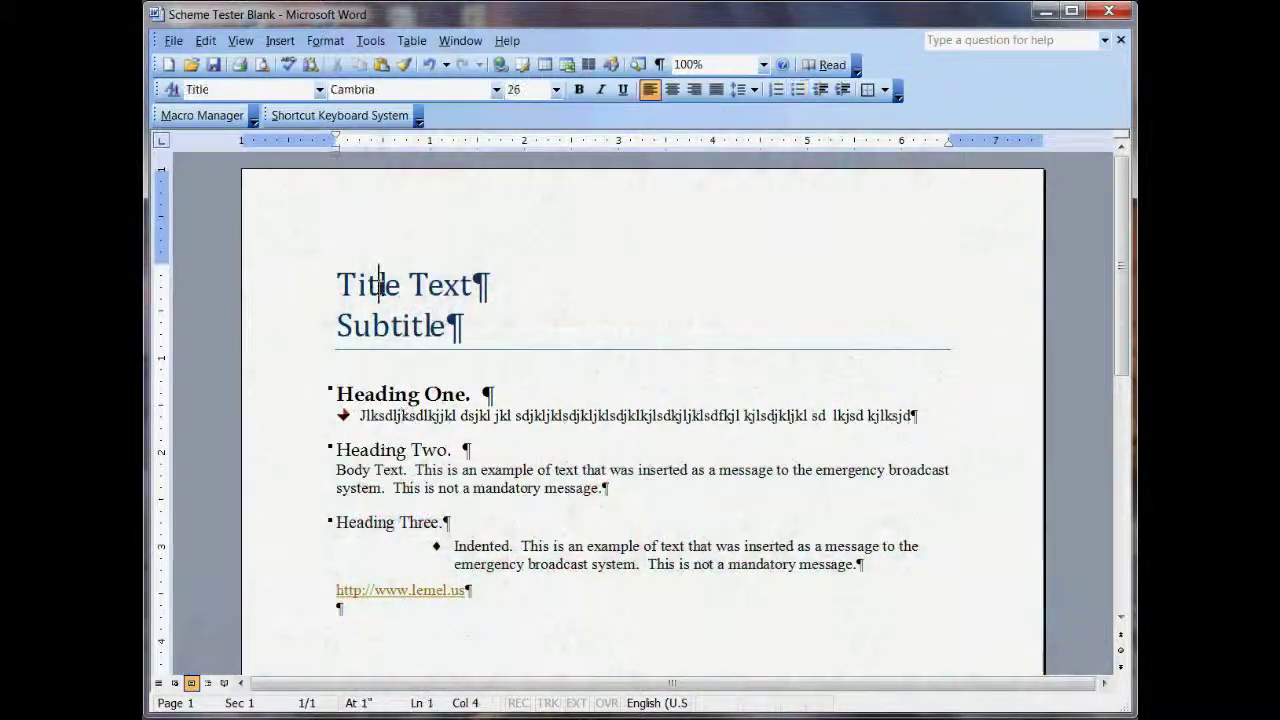
key("alt+ctrl+k")
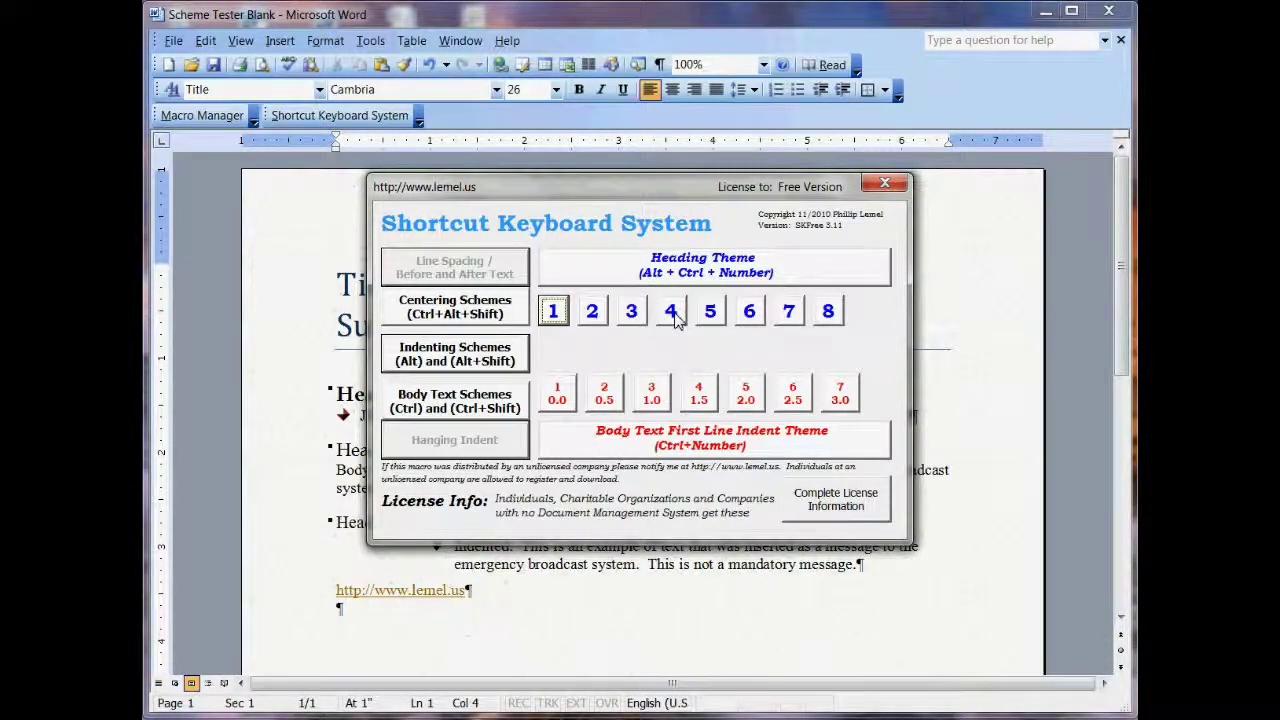
- Make Heading One bold with the Centering Schemes' Center and Bold scheme
left_click(476, 316)
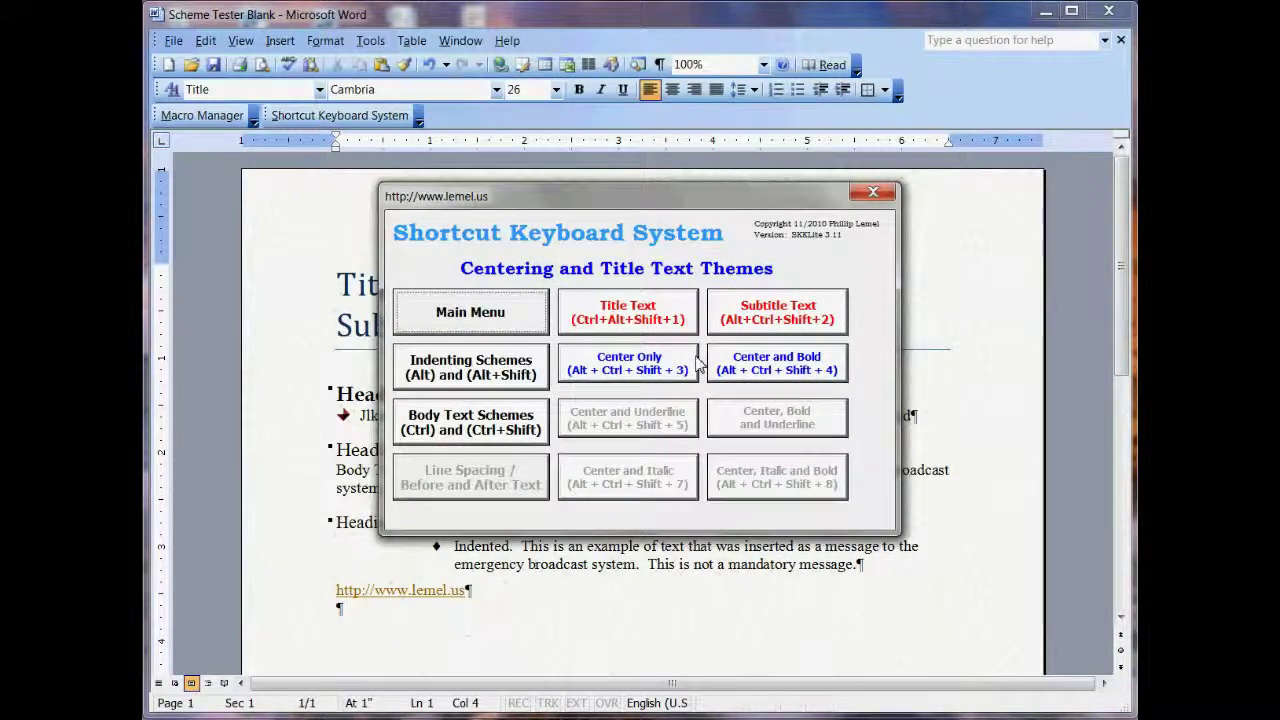
left_click(765, 368)
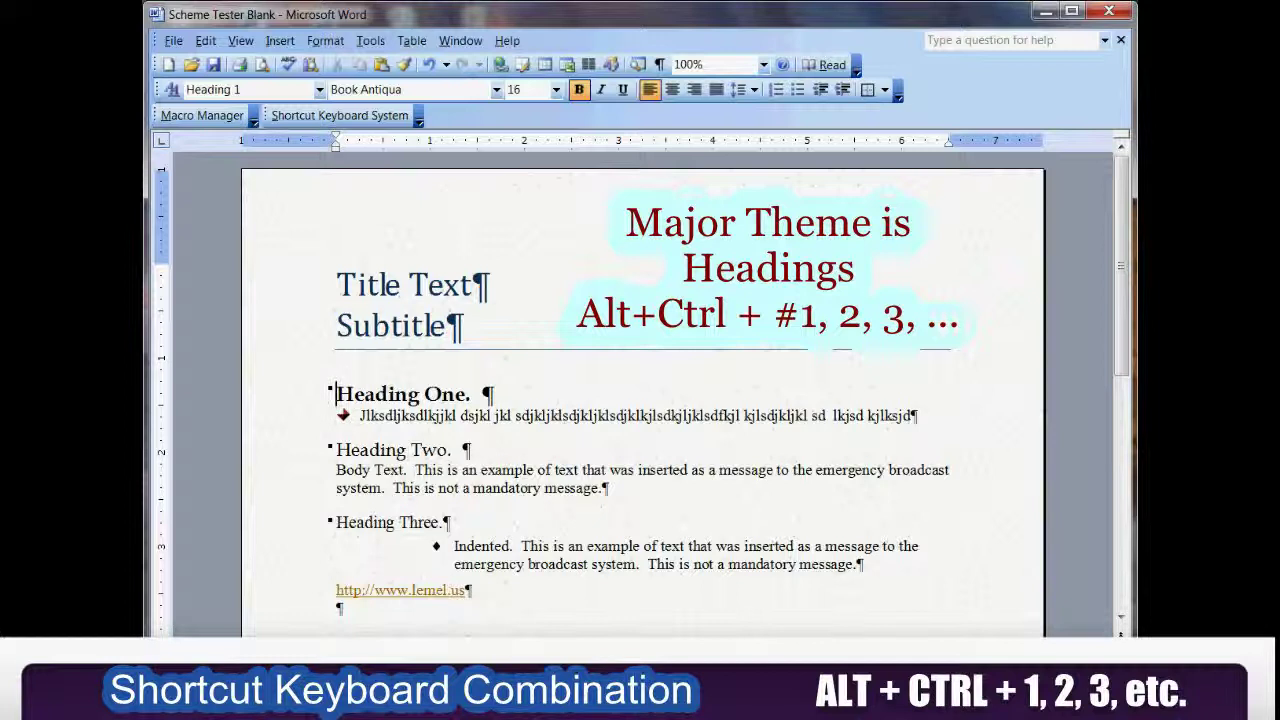
key("Down")
key("Down")
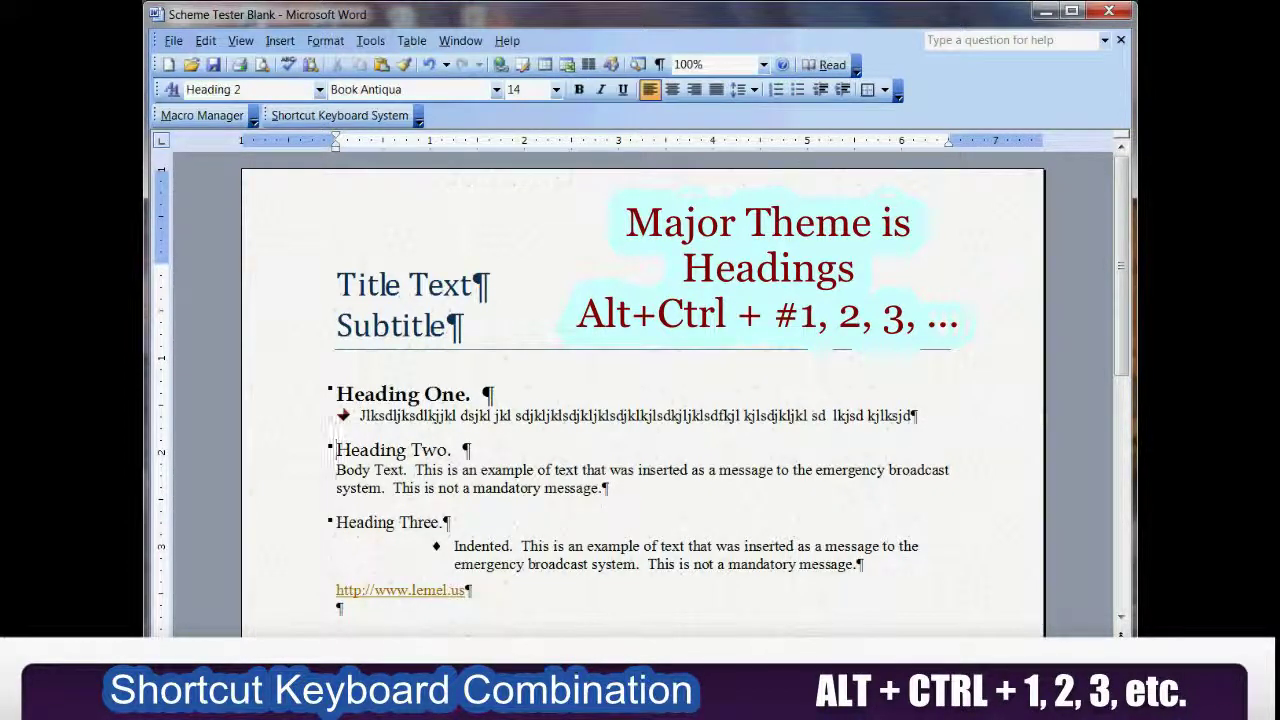
key("Down")
key("Down")
key("Down")
key("Down")
key("Up")
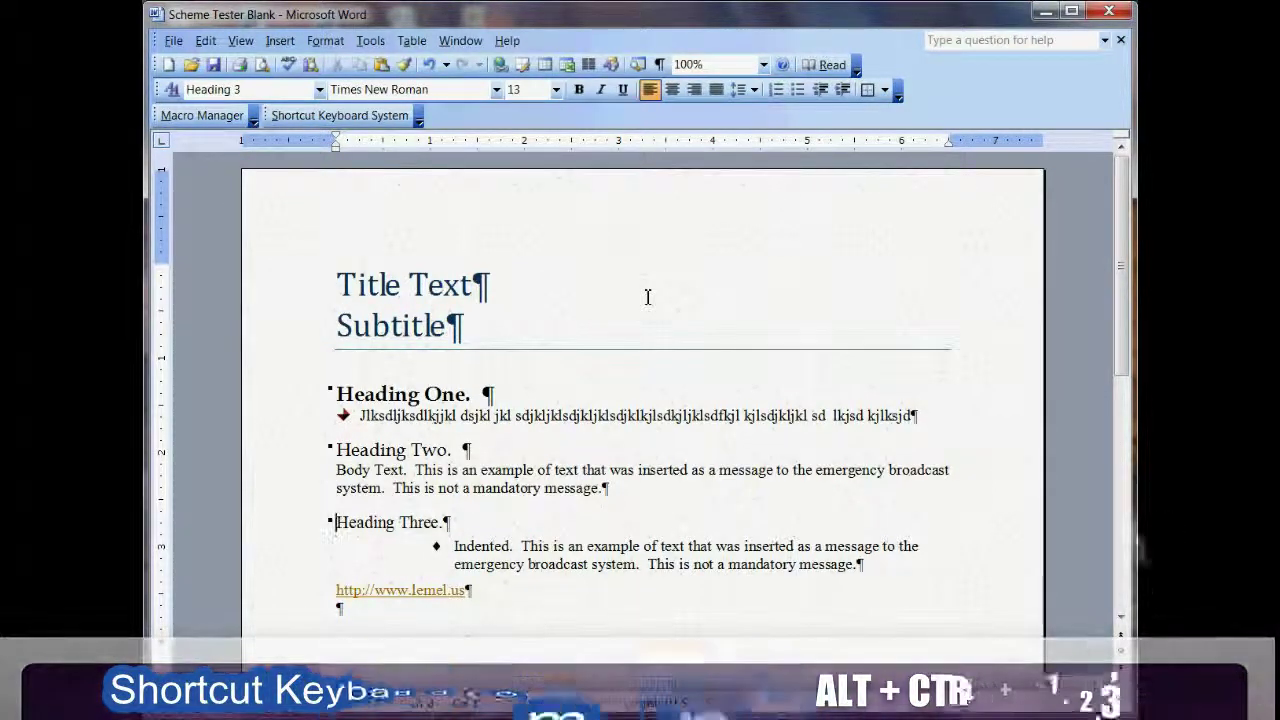
key("Up")
key("Up")
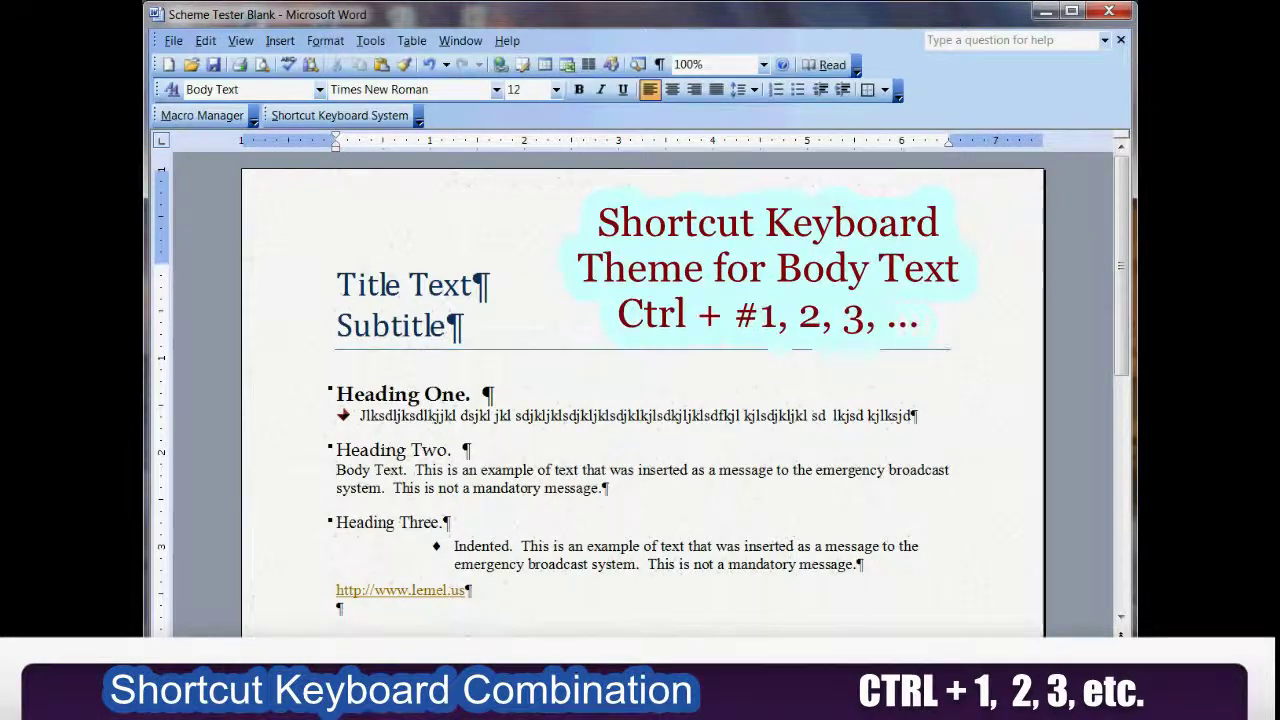
key("ctrl+2")
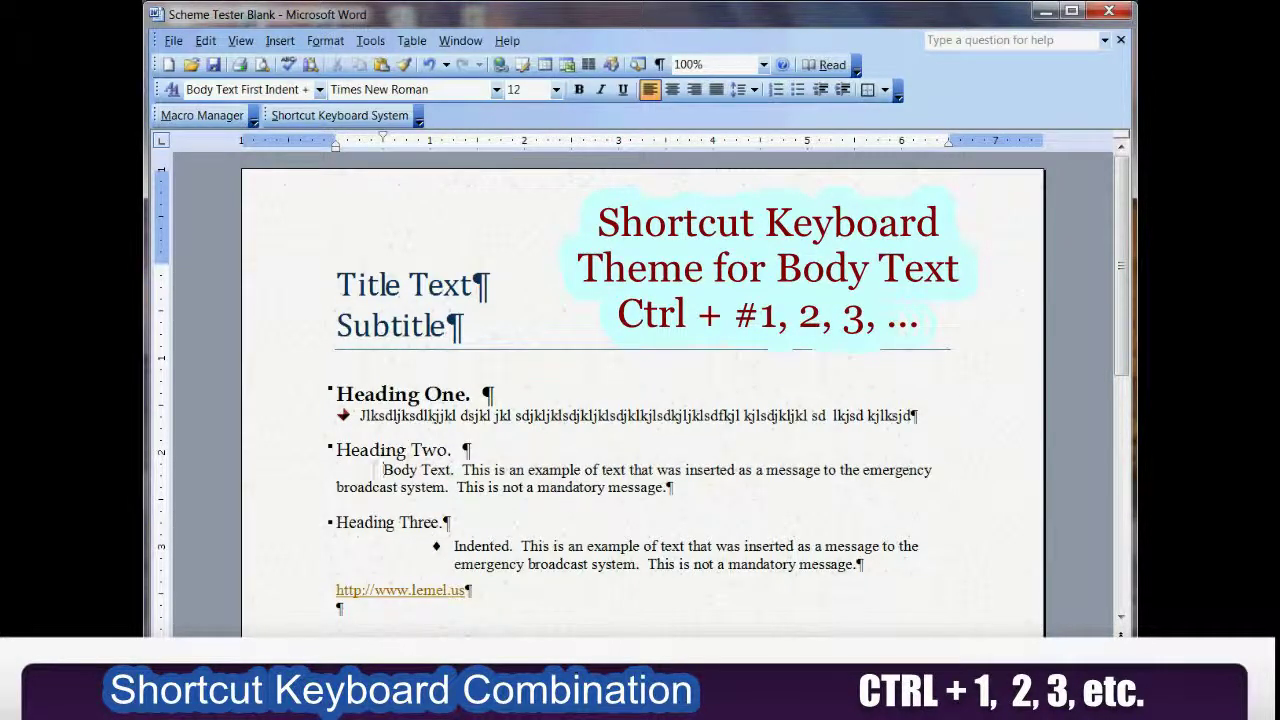
key("ctrl+3")
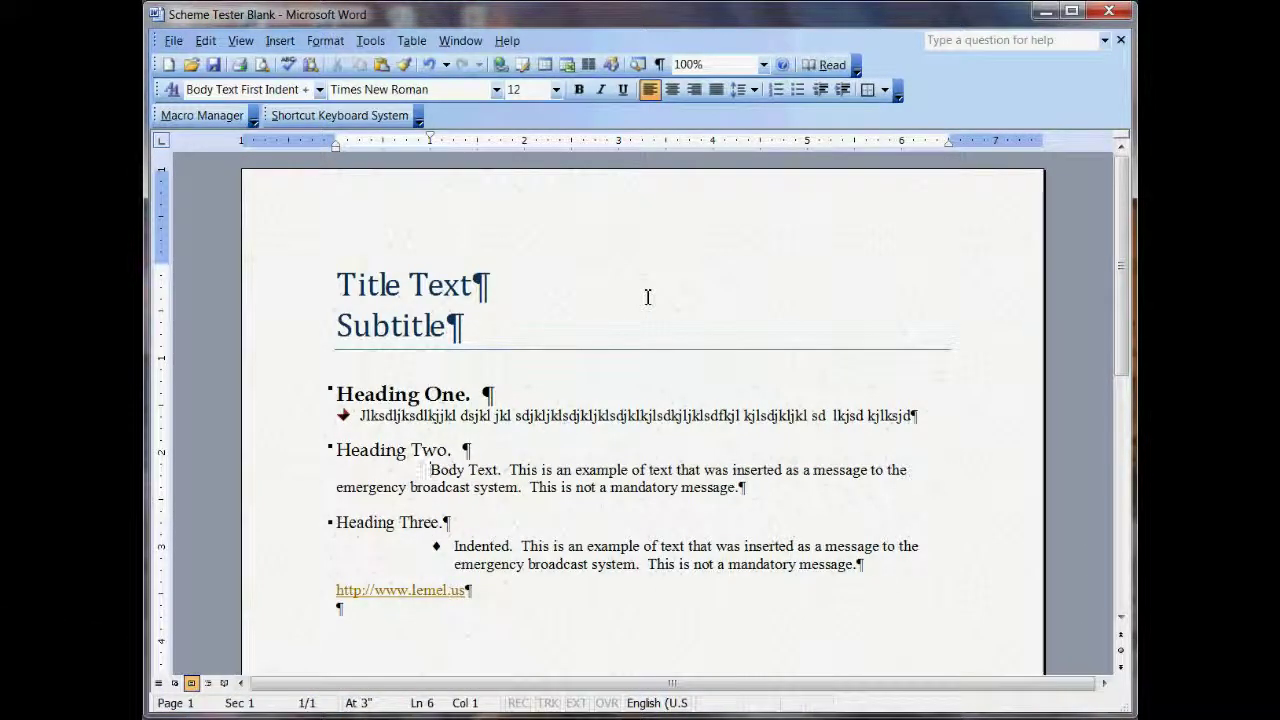
key("ctrl+1")
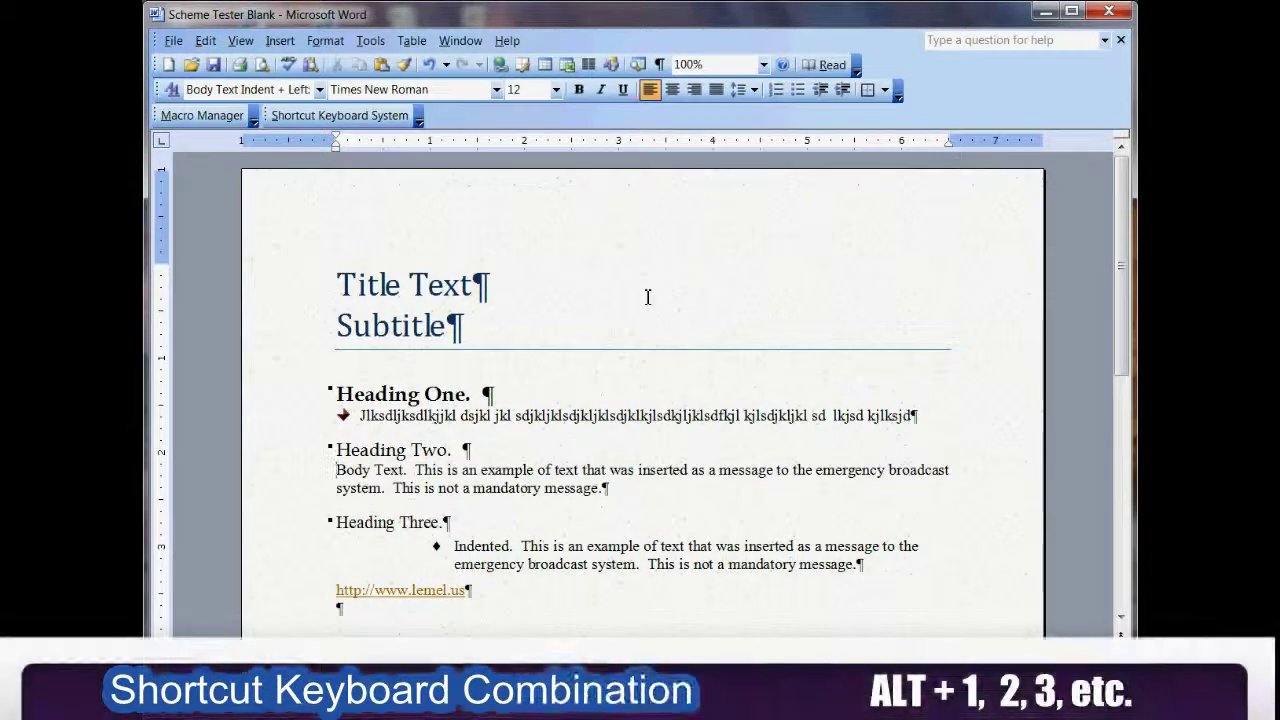
key("alt+1")
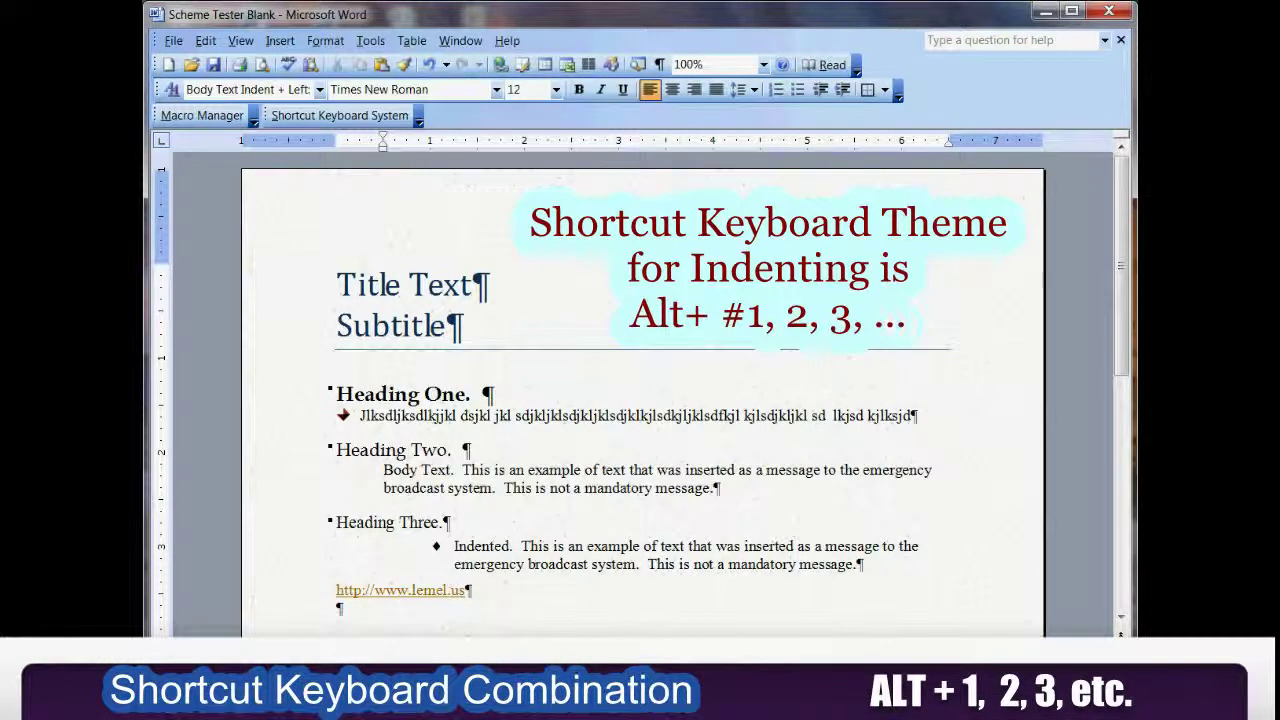
key("alt+2")
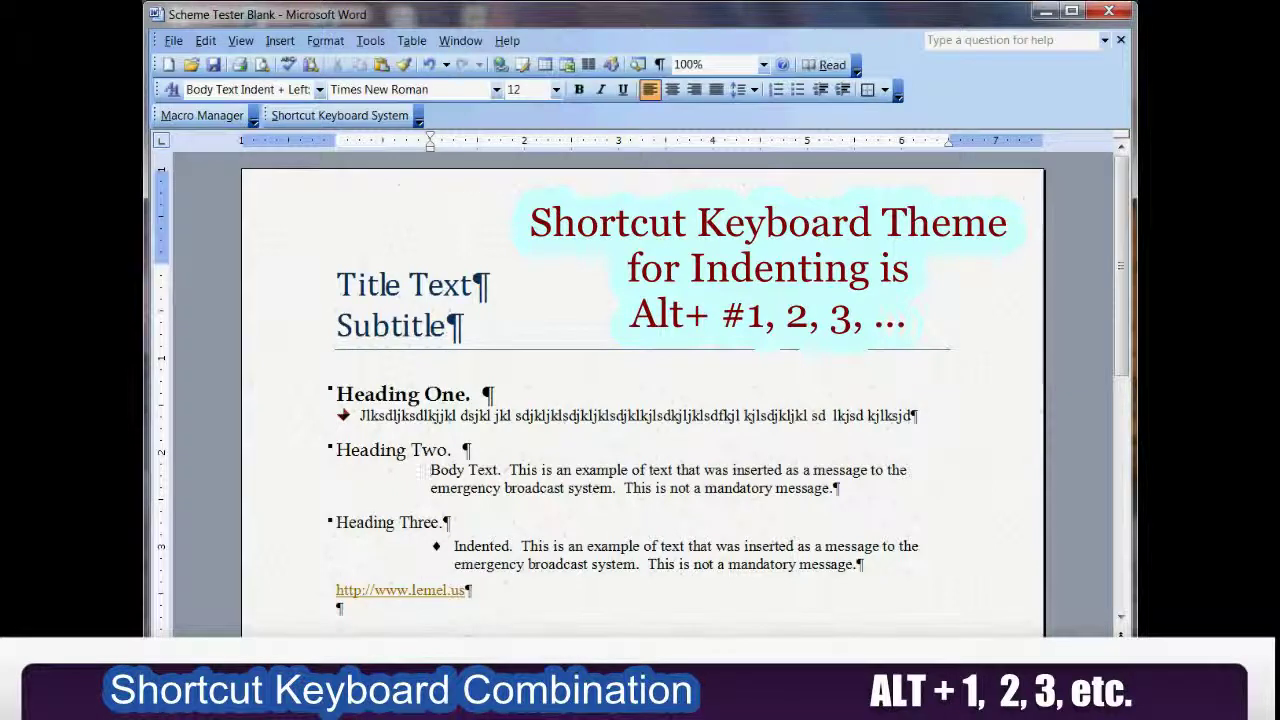
key("alt+0")
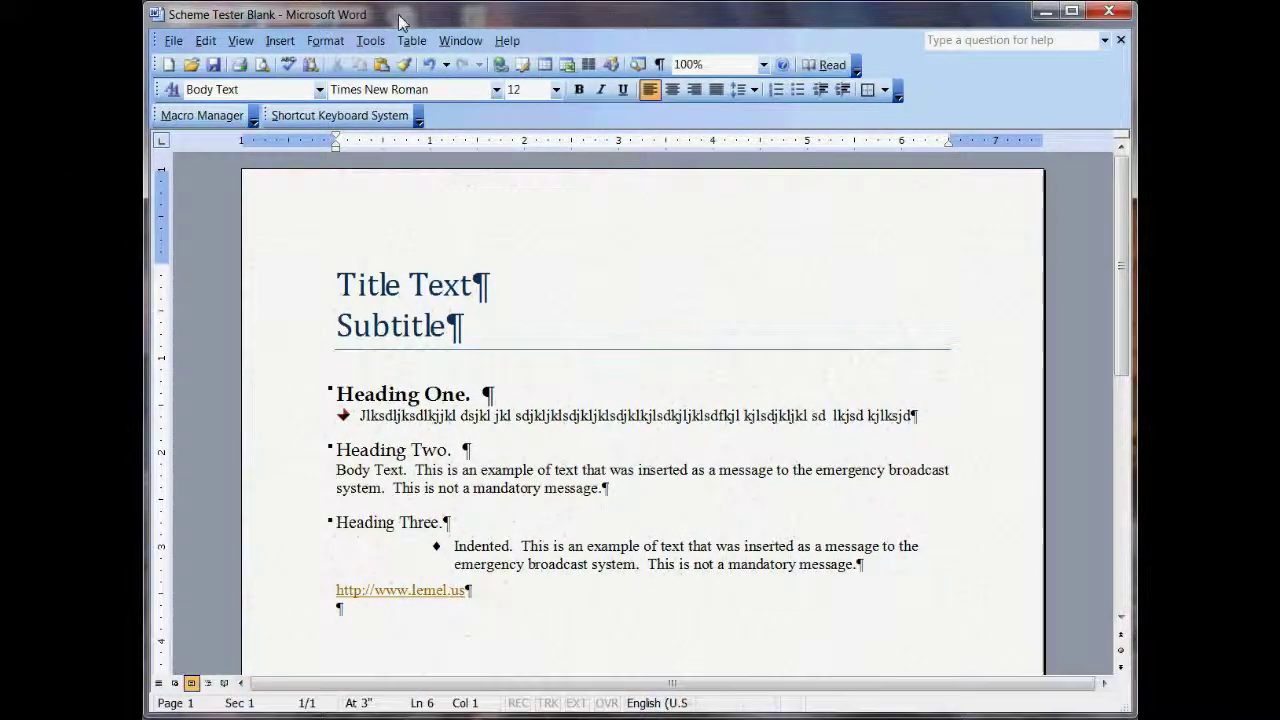
- Preview the Fiesta, Evergreen, Clear Day, Cactus, Breeze and Artsy document themes
left_click(325, 41)
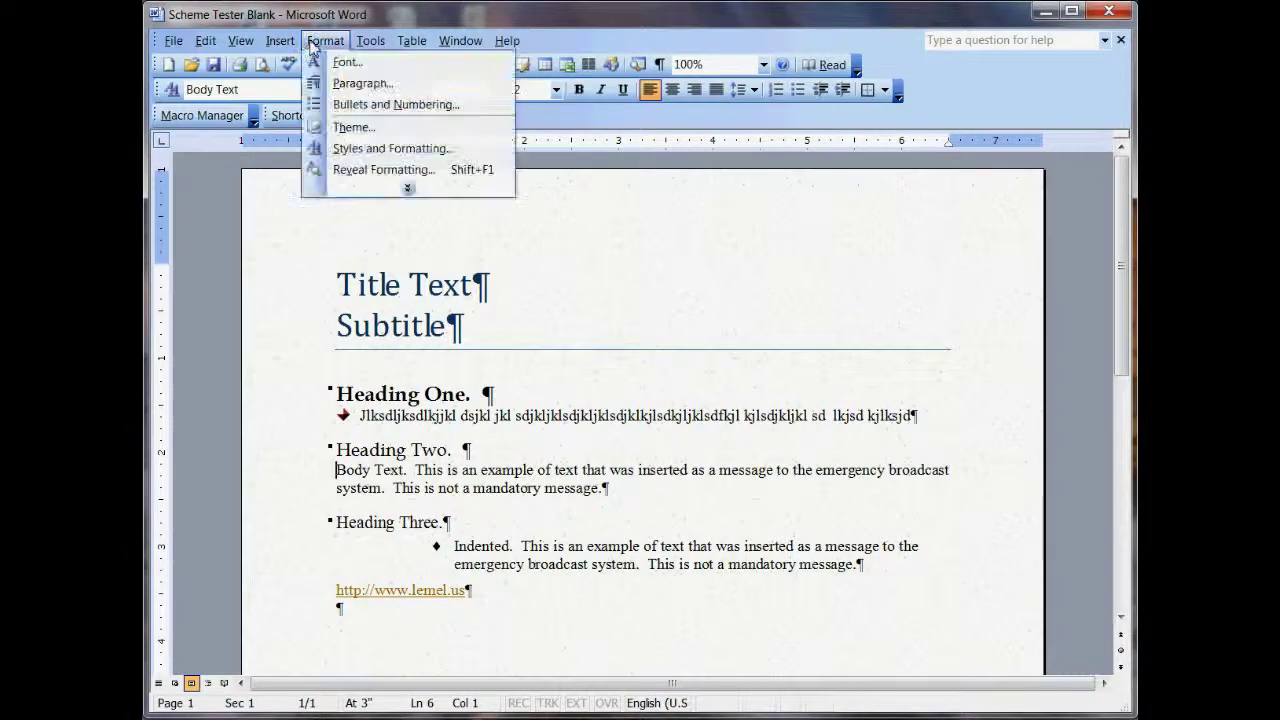
left_click(356, 127)
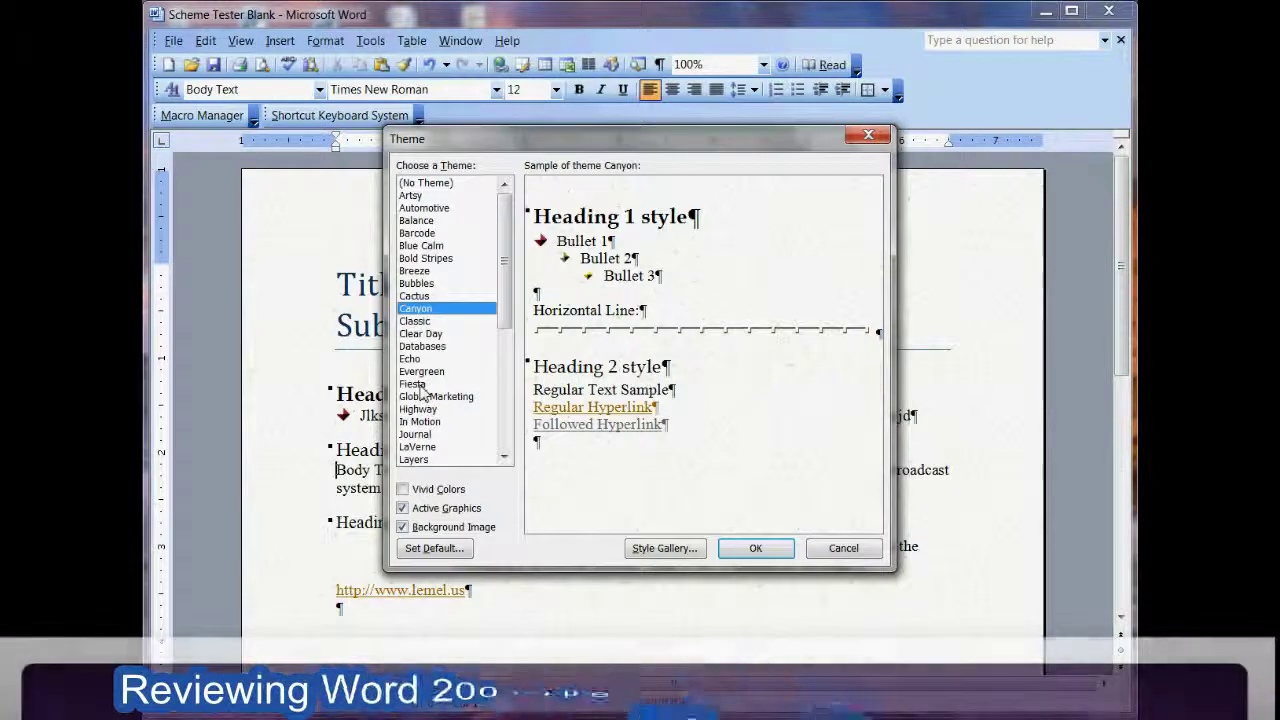
left_click(418, 384)
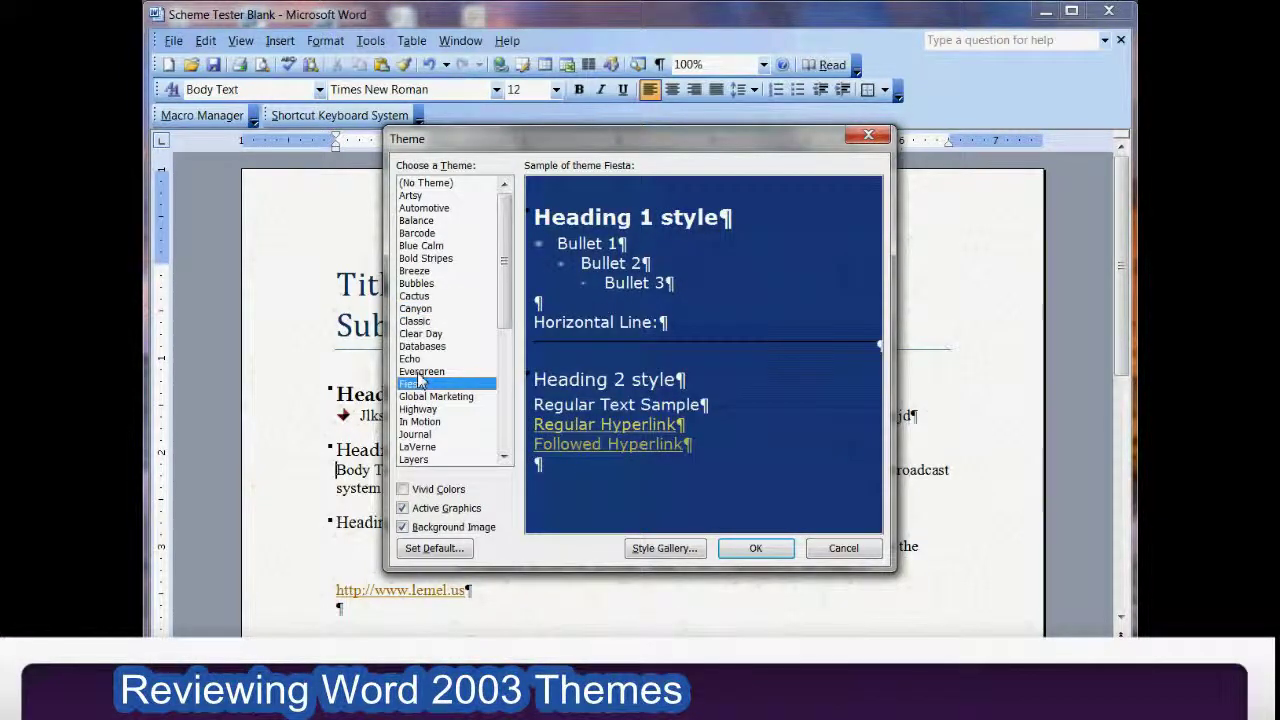
left_click(420, 371)
left_click(420, 334)
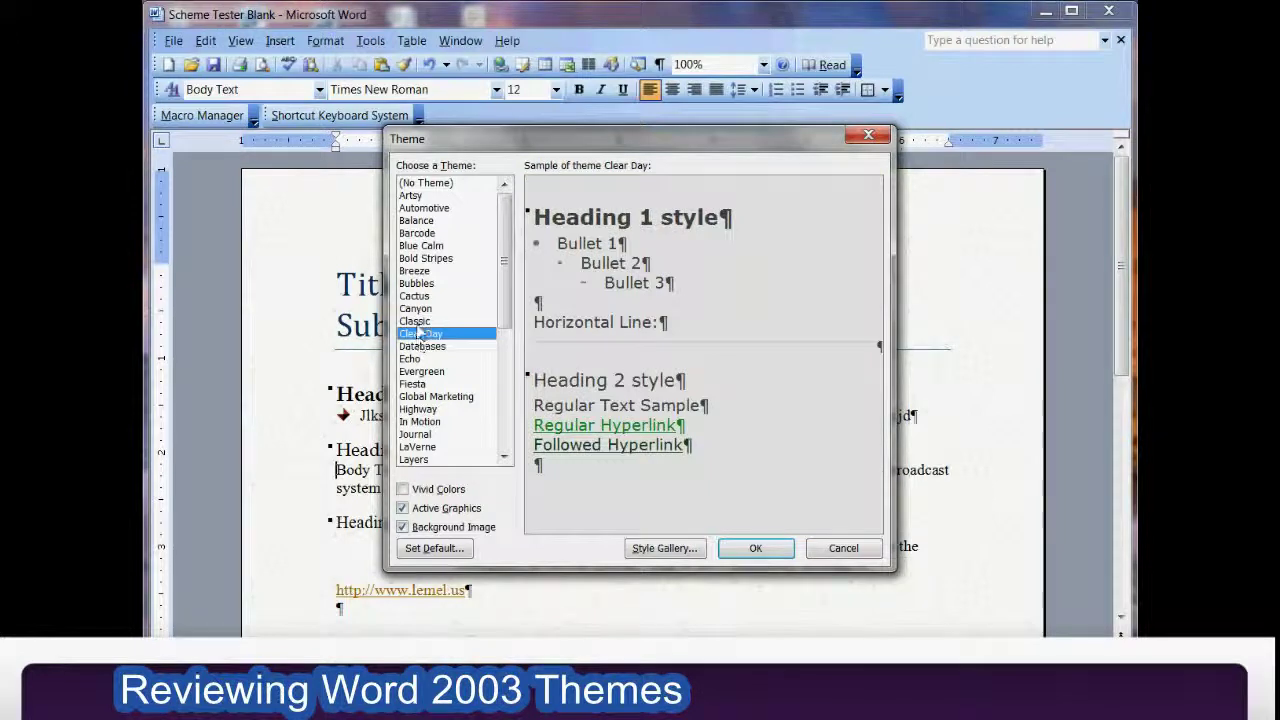
left_click(415, 297)
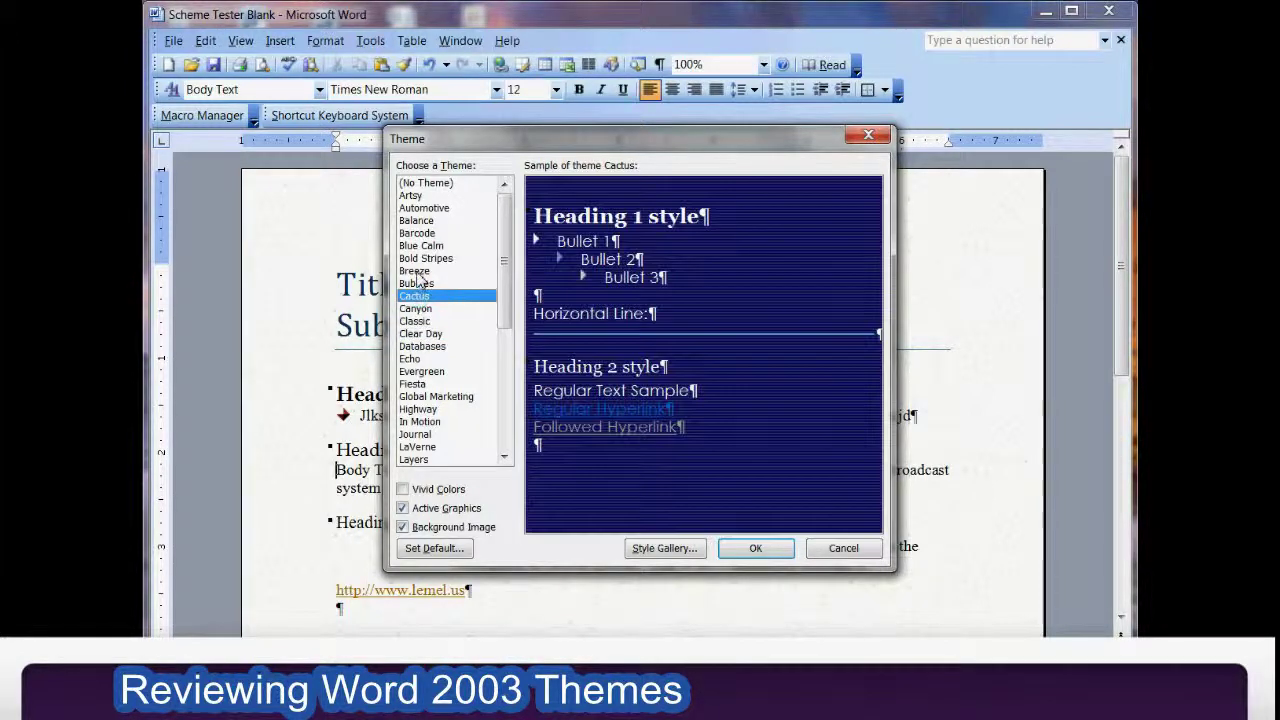
left_click(415, 271)
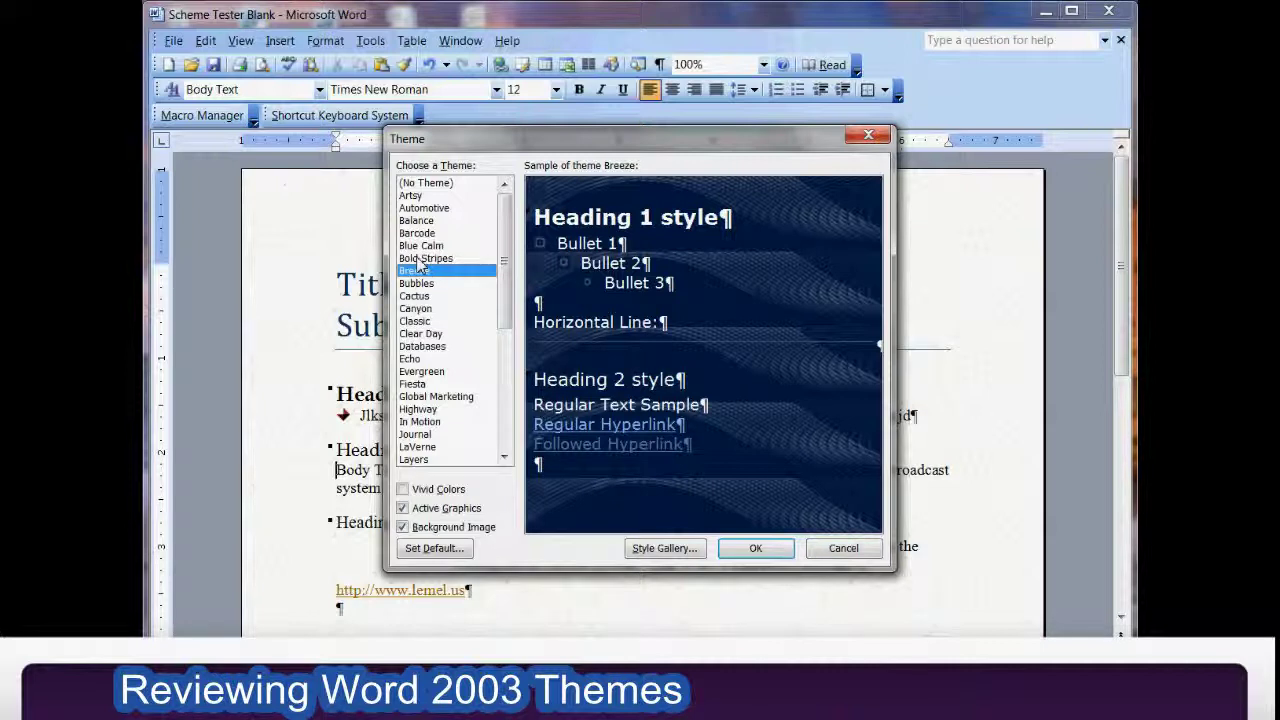
left_click(411, 196)
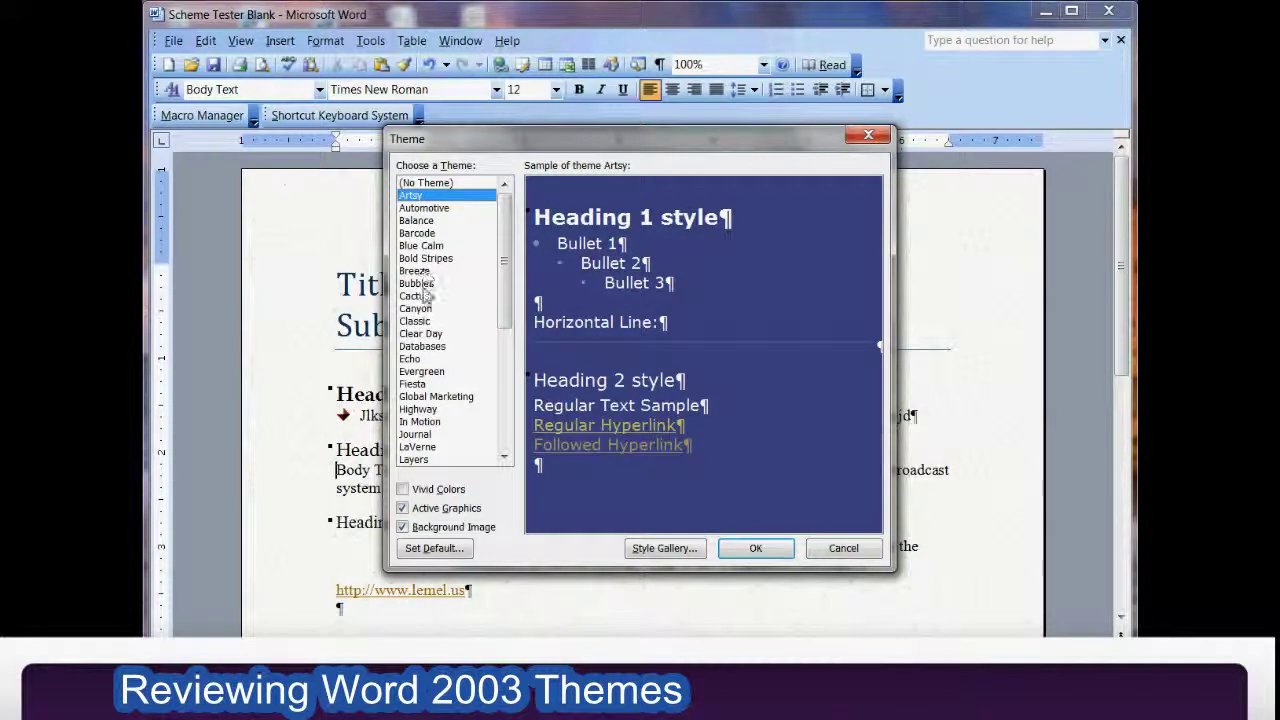
- Apply the Legal Pleadings theme to the document
left_click(505, 440)
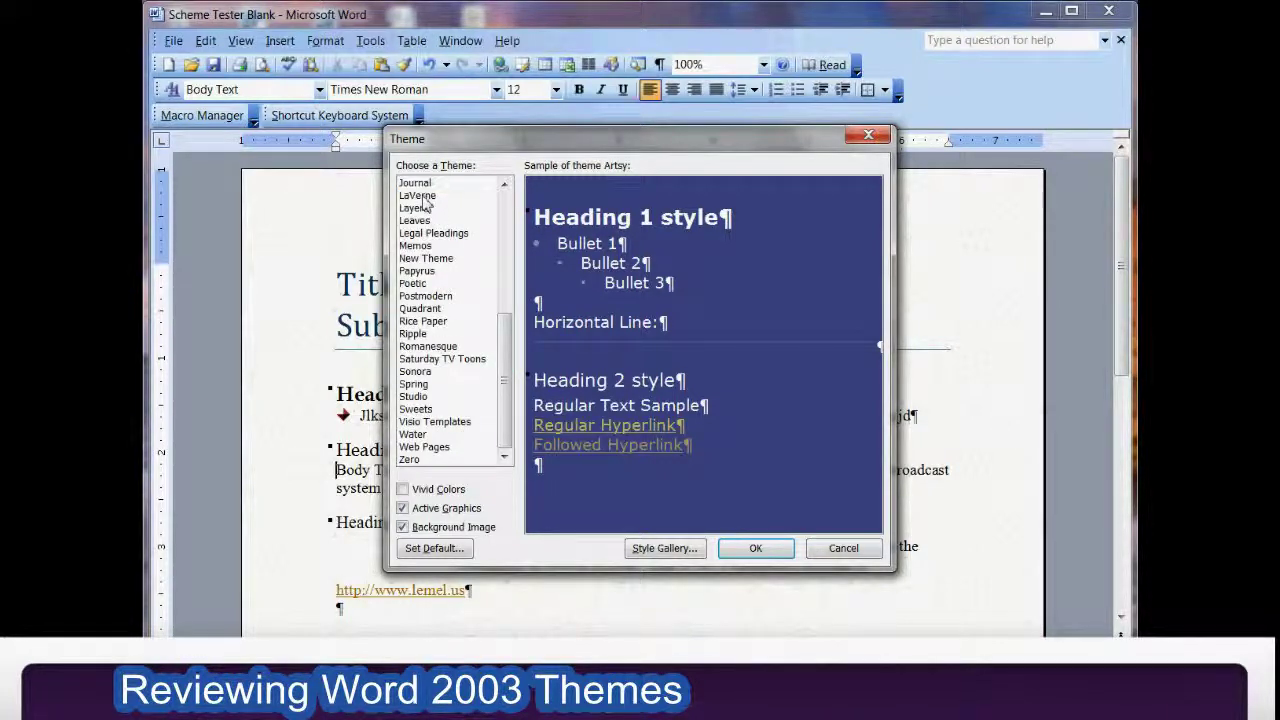
left_click(428, 234)
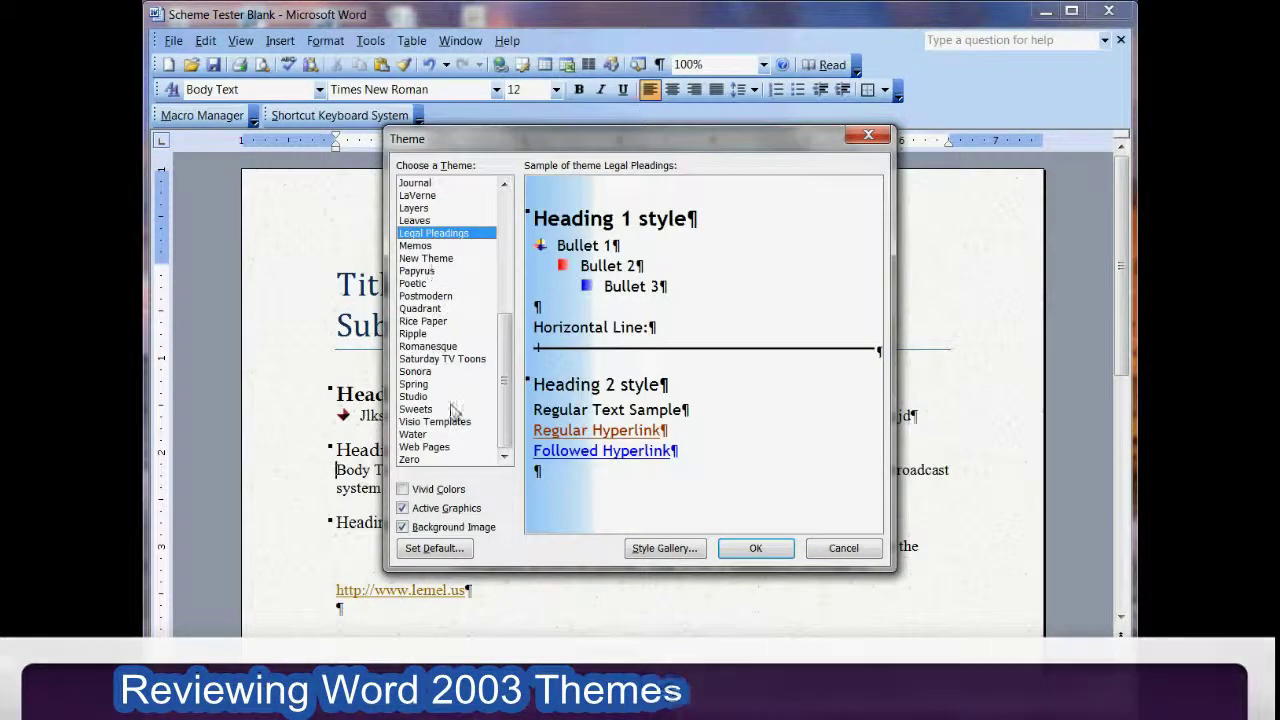
left_click(765, 550)
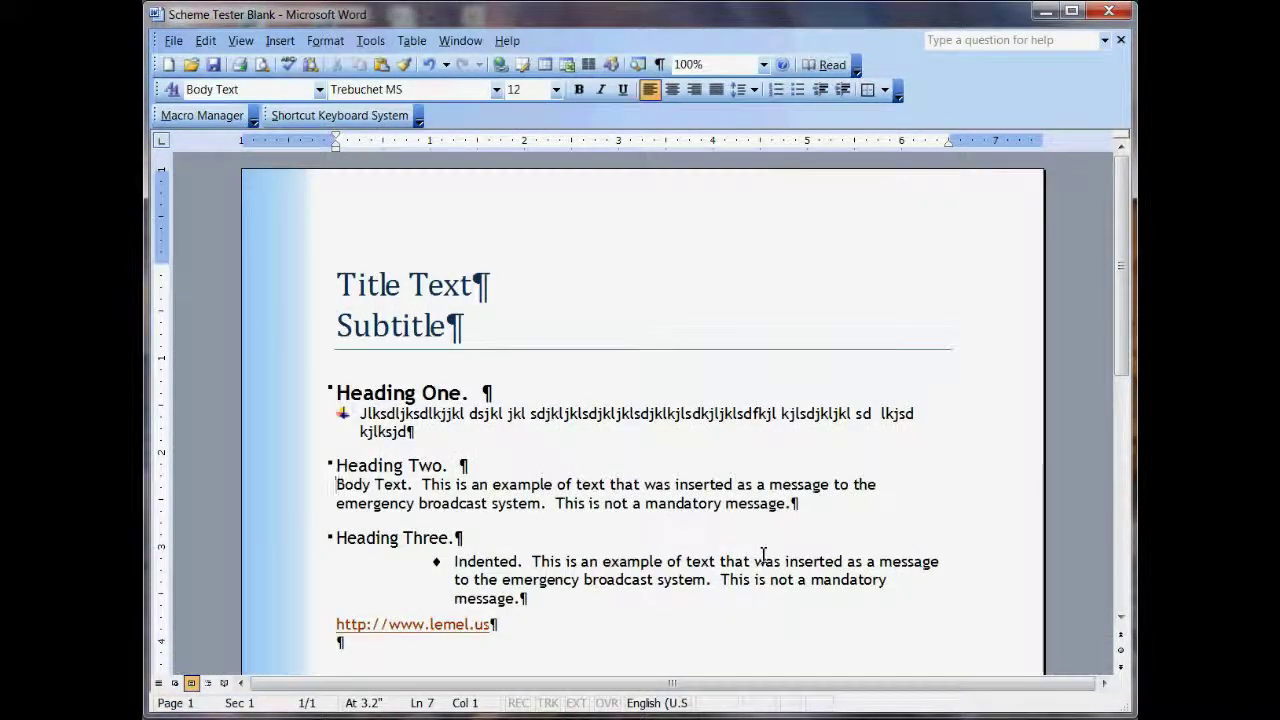
- Insert an empty paragraph above Heading Two and type 'title test' in it
key("Up")
key("Up")
key("Up")
key("Up")
key("Home")
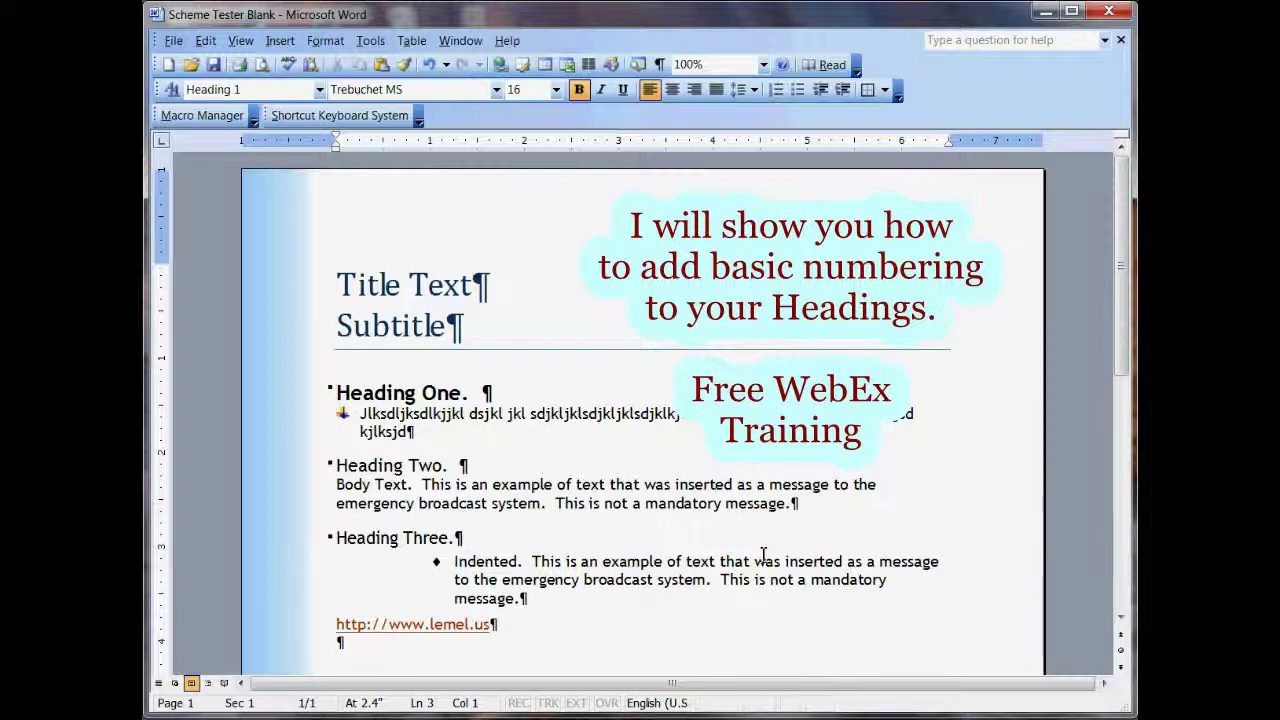
key("Up")
key("Down")
key("Down")
key("Down")
key("Down")
key("Down")
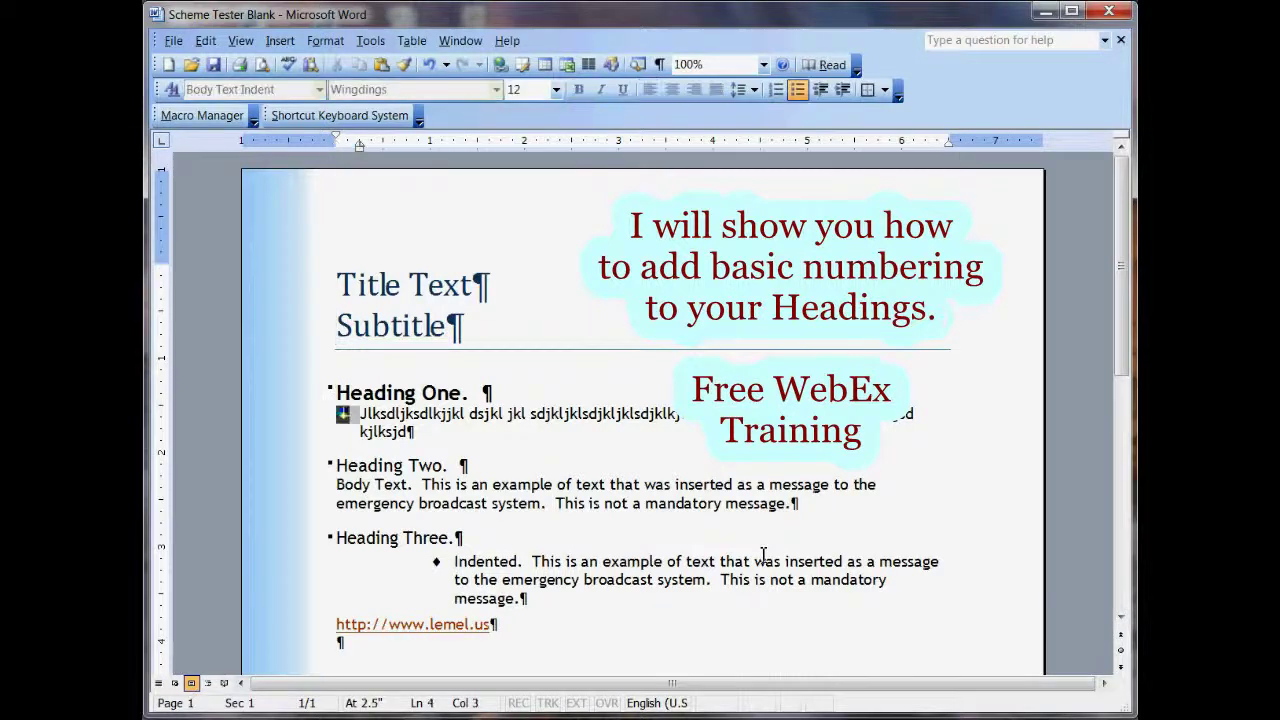
key("Up")
key("Return")
key("Up")
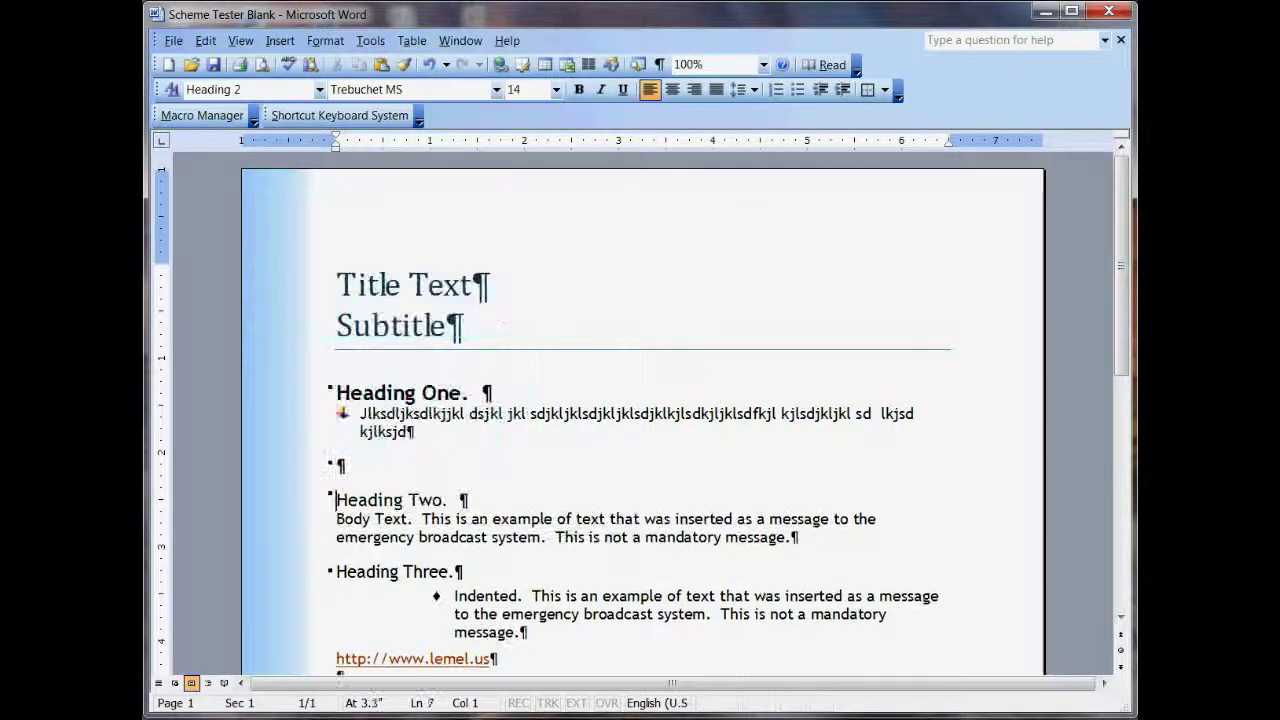
type("ti")
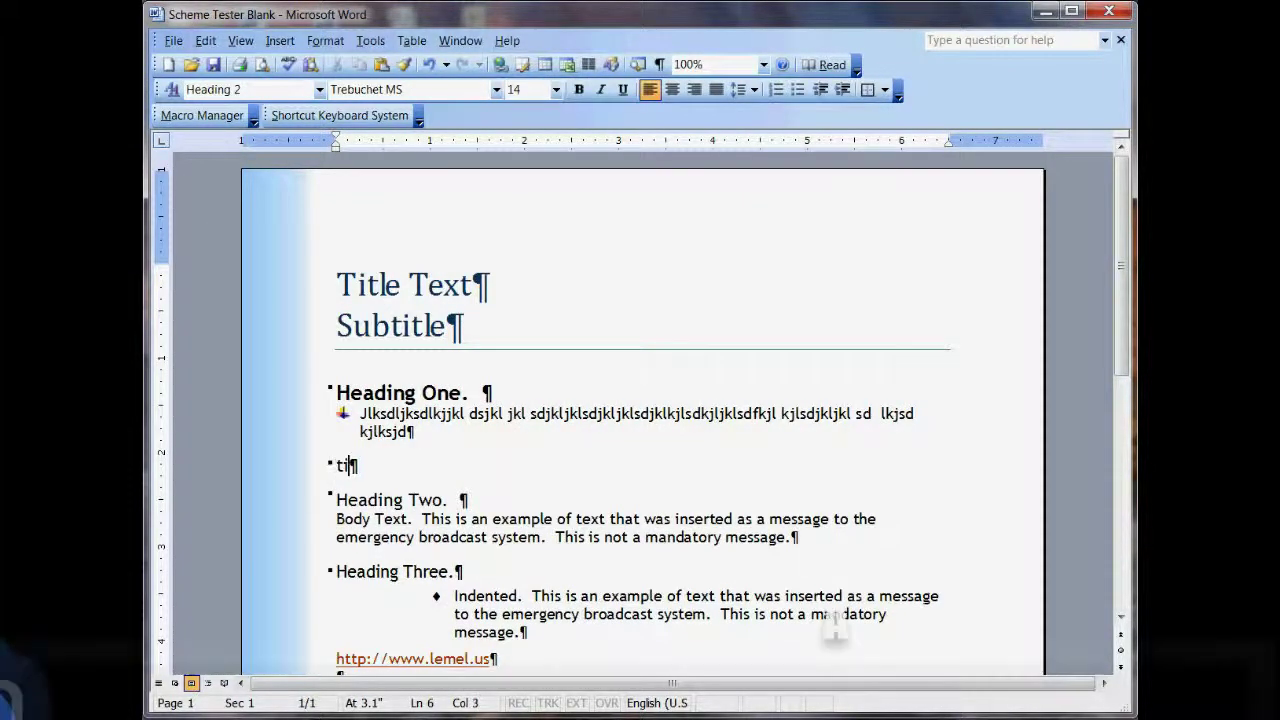
type("tle test")
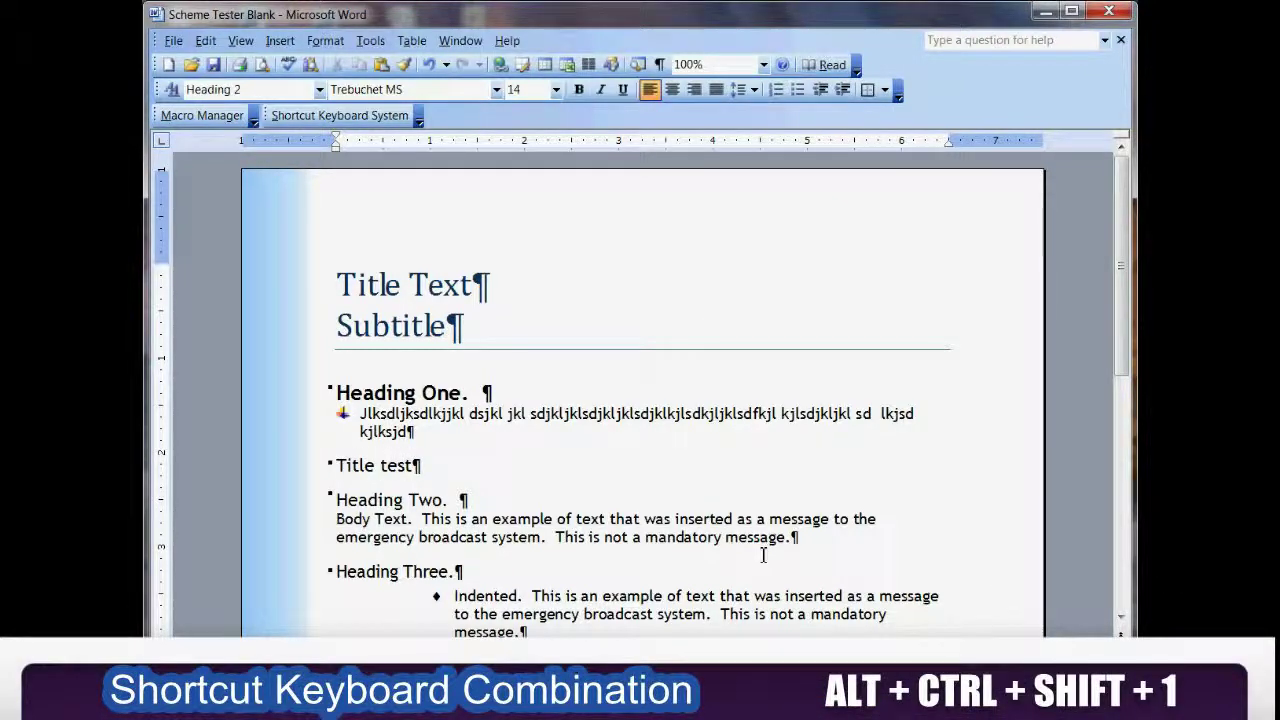
- Style the 'Title test' line with the Title style and the Title Text centering scheme
key("ctrl+alt+shift+1")
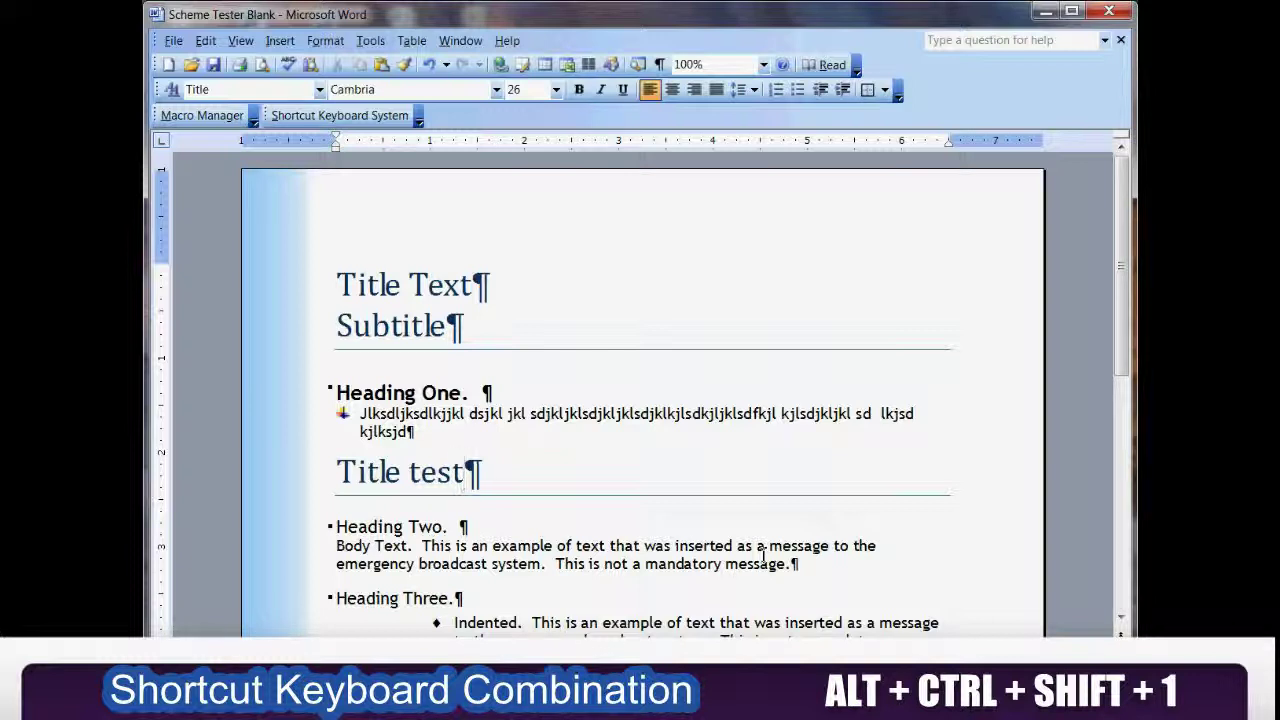
key("ctrl+alt+shift+s")
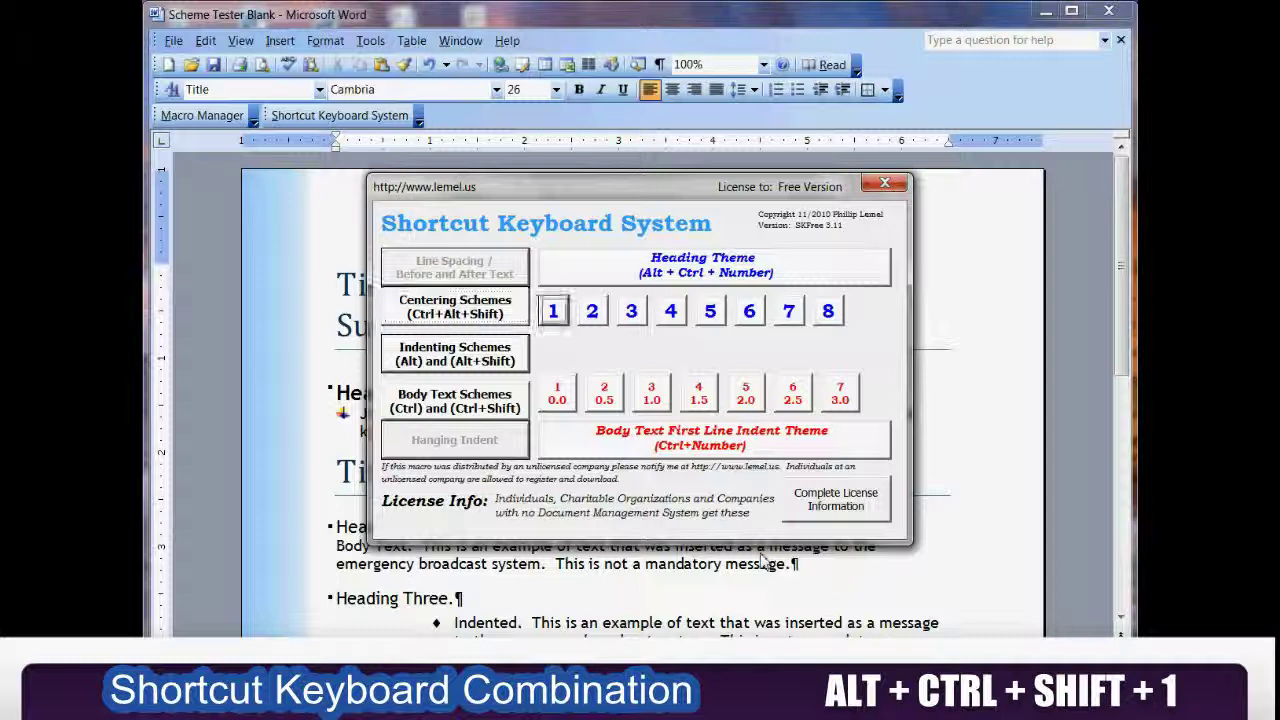
key("Return")
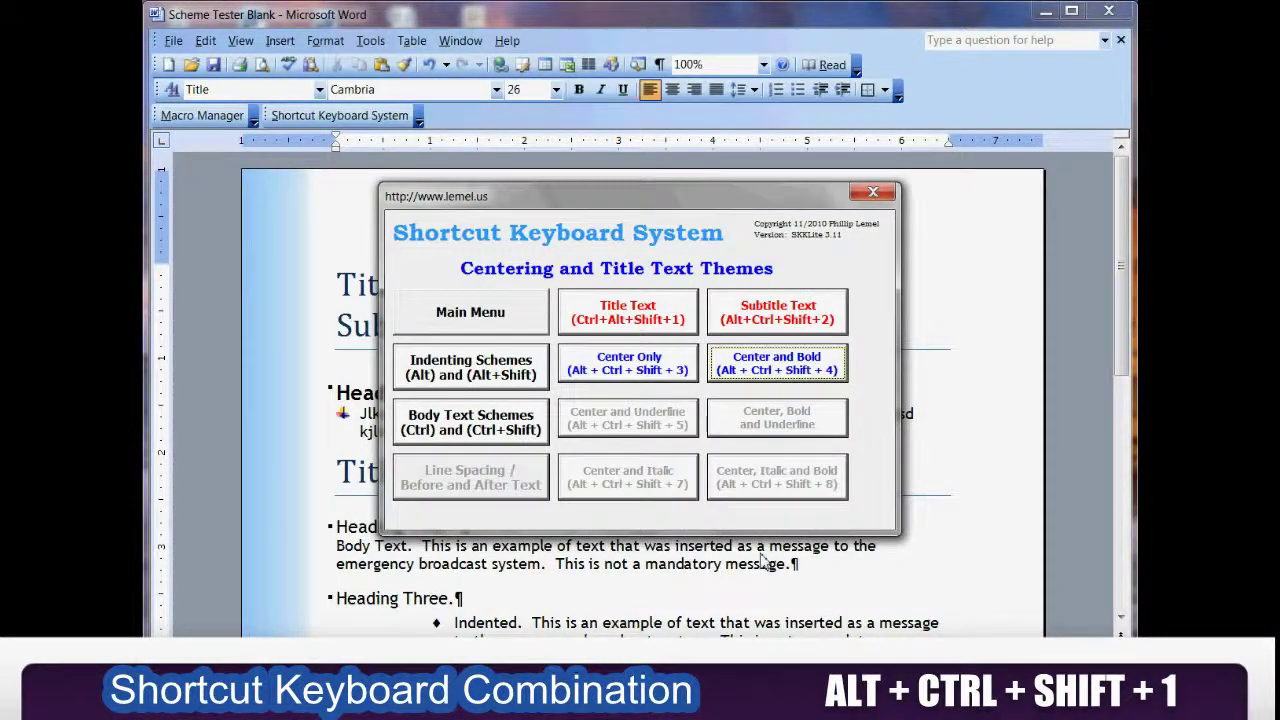
key("Up")
key("Left")
key("Return")
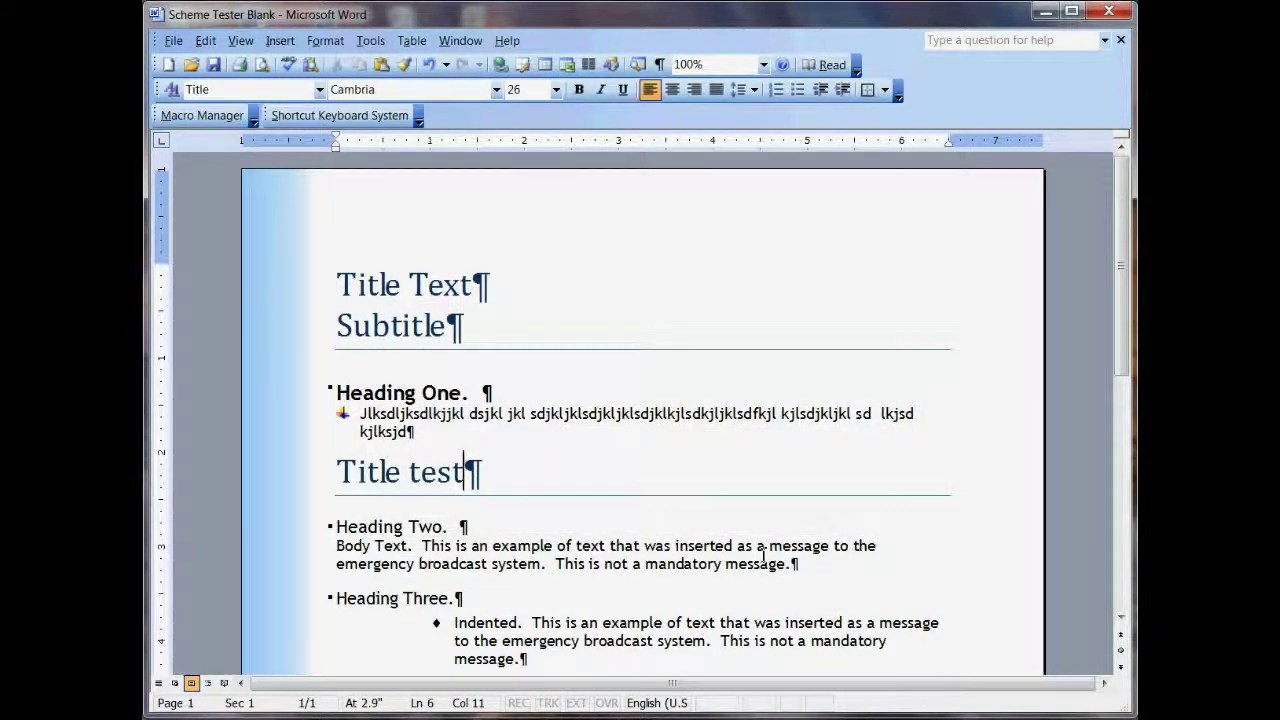
- Try Heading 1, Body Text and first-line indent styles on the 'Title test' line
key("ctrl+alt+1")
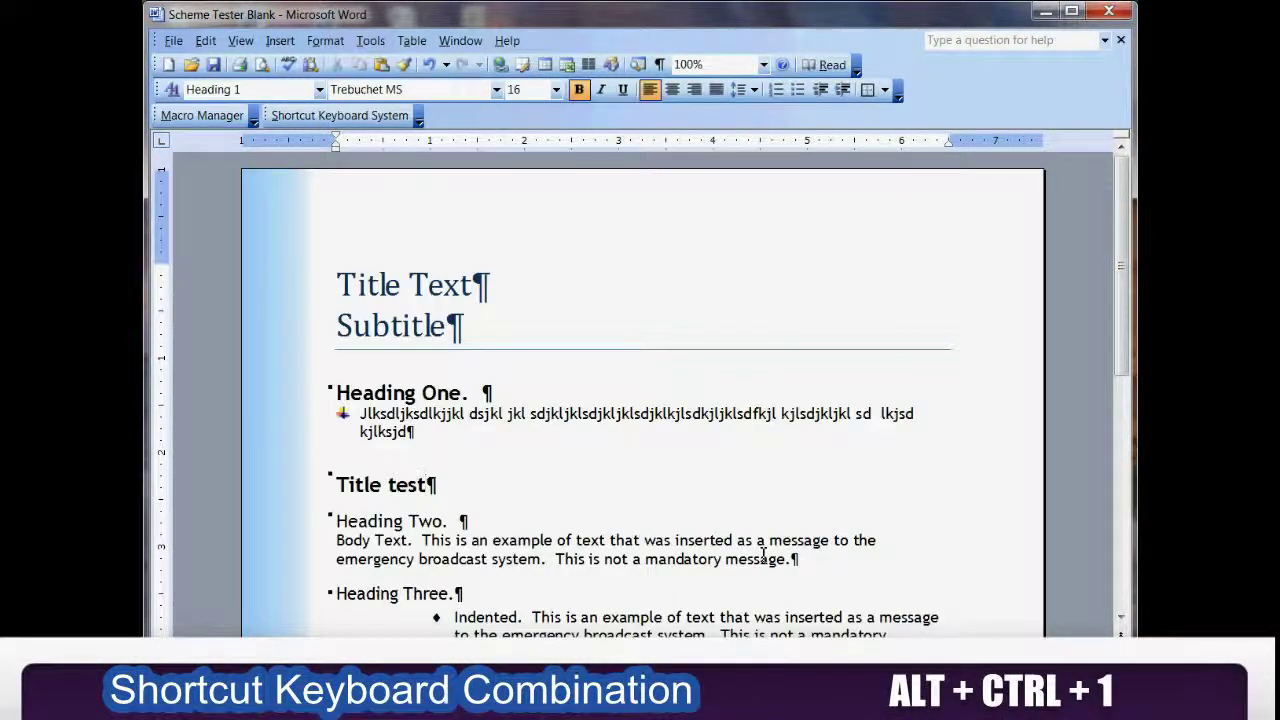
key("ctrl+1")
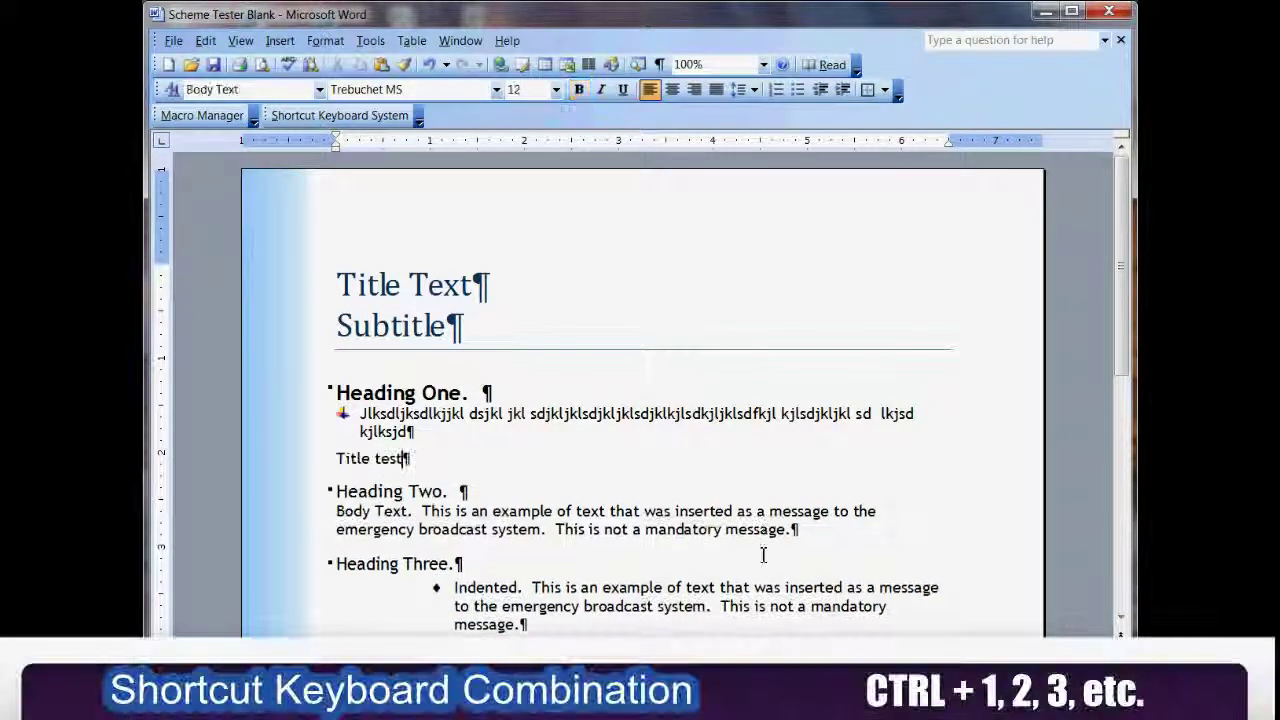
key("ctrl+2")
- Step the 'Title test' indent between the left margin and 1 inch, then remove the line
key("alt+1")
key("alt+2")
key("alt+3")
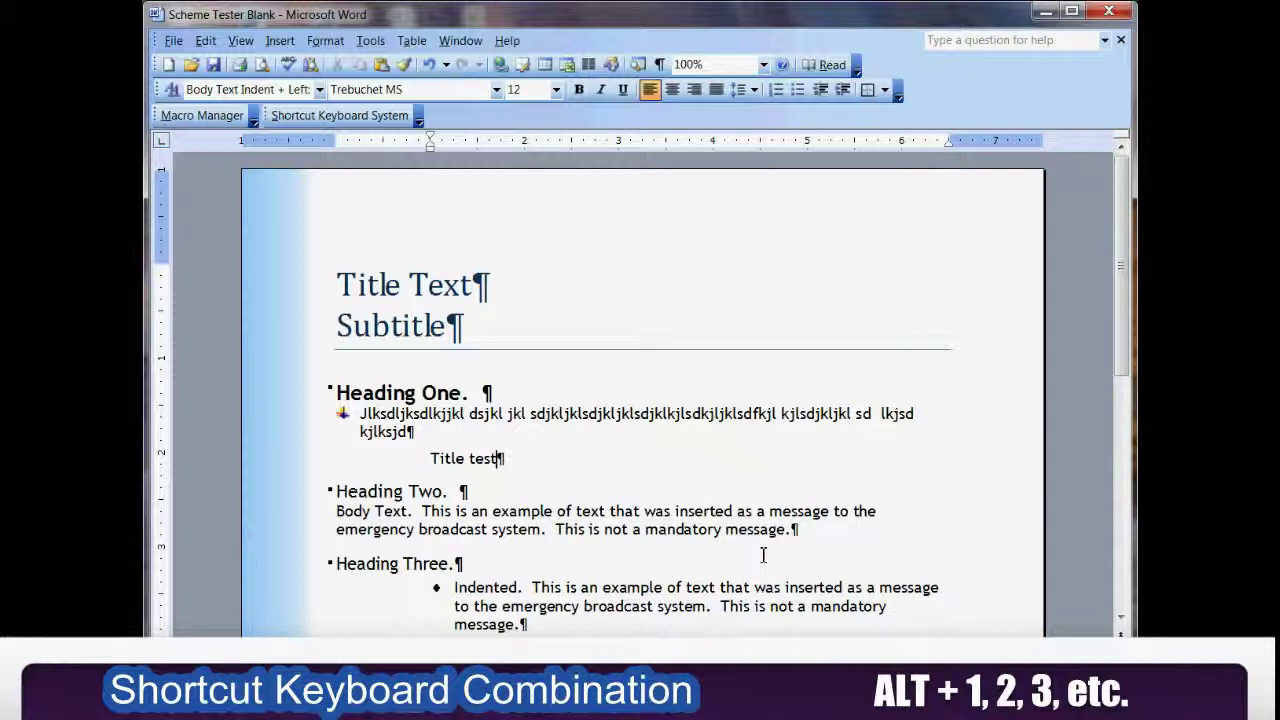
key("alt+1")
key("alt+2")
key("alt+3")
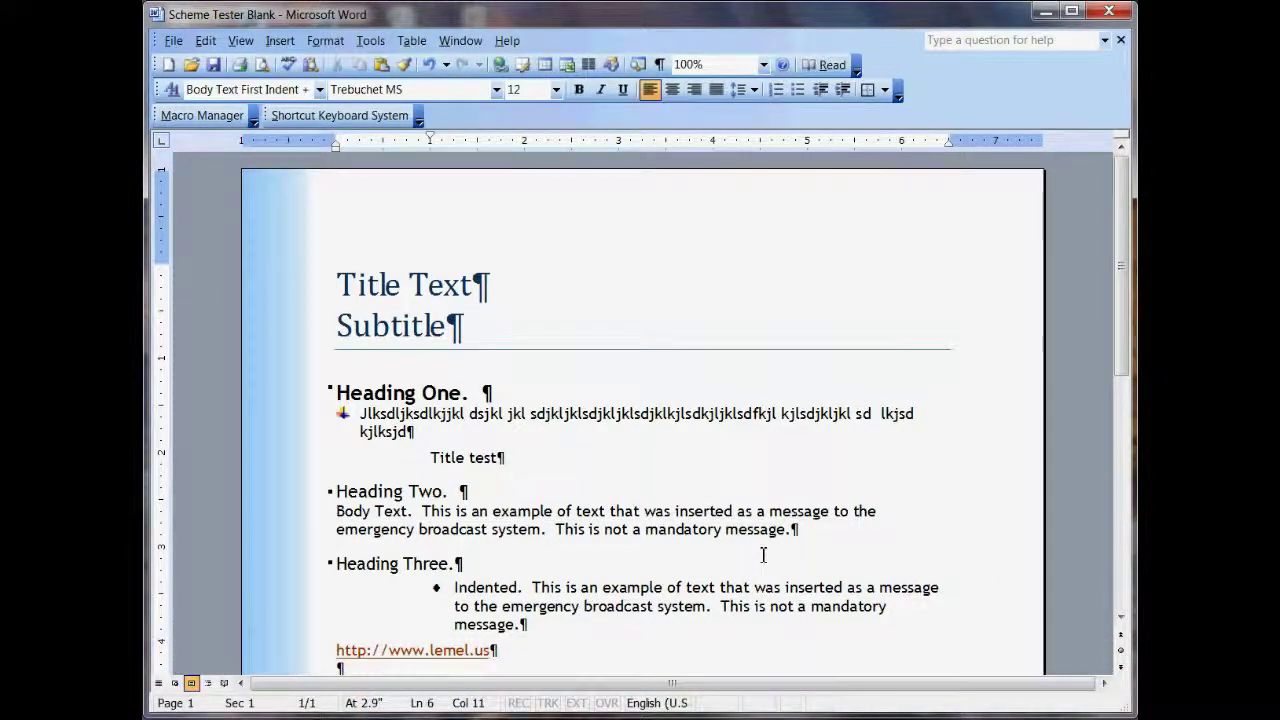
key("ctrl+z")
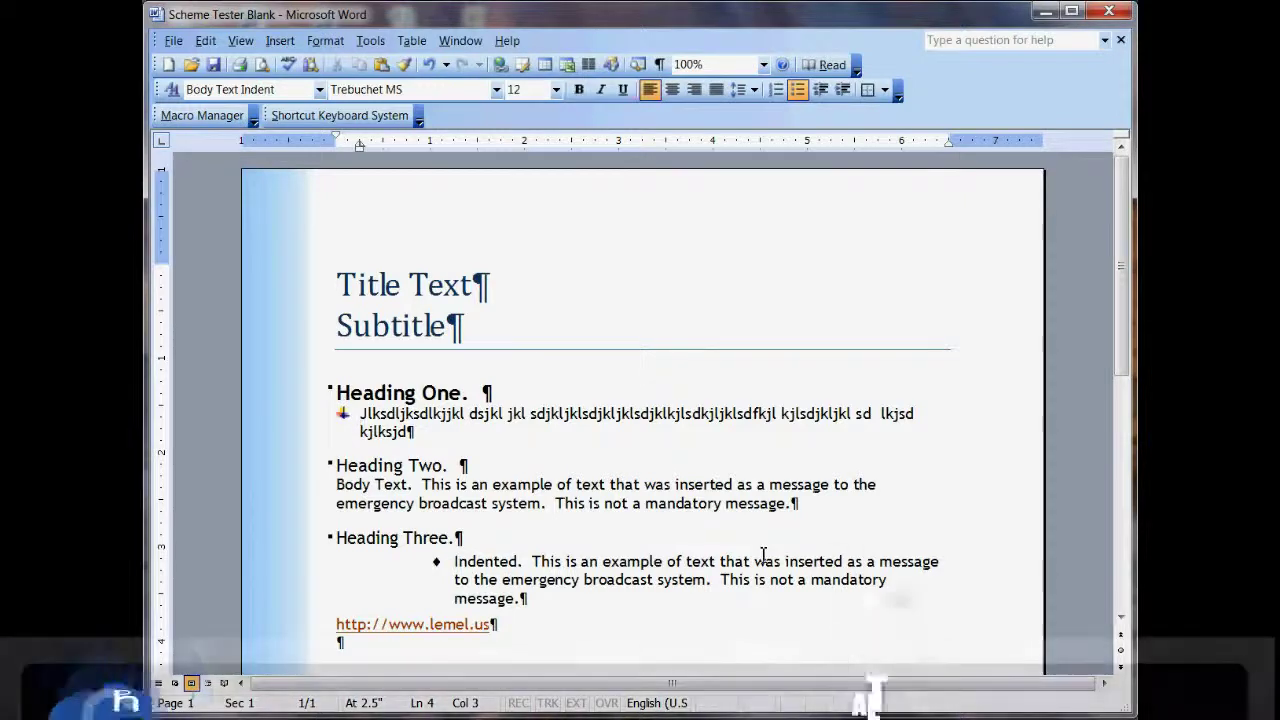
- Indent the paragraph under Heading One and give it a bullet
key("alt+2")
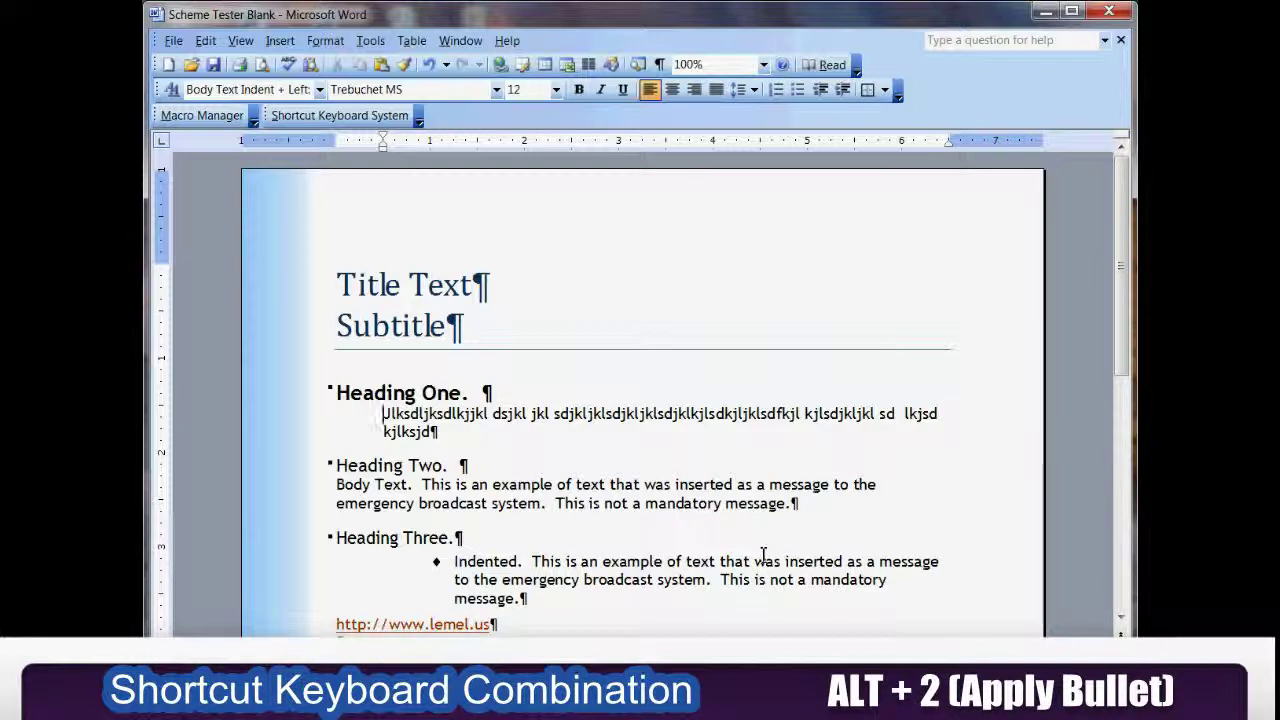
left_click(797, 89)
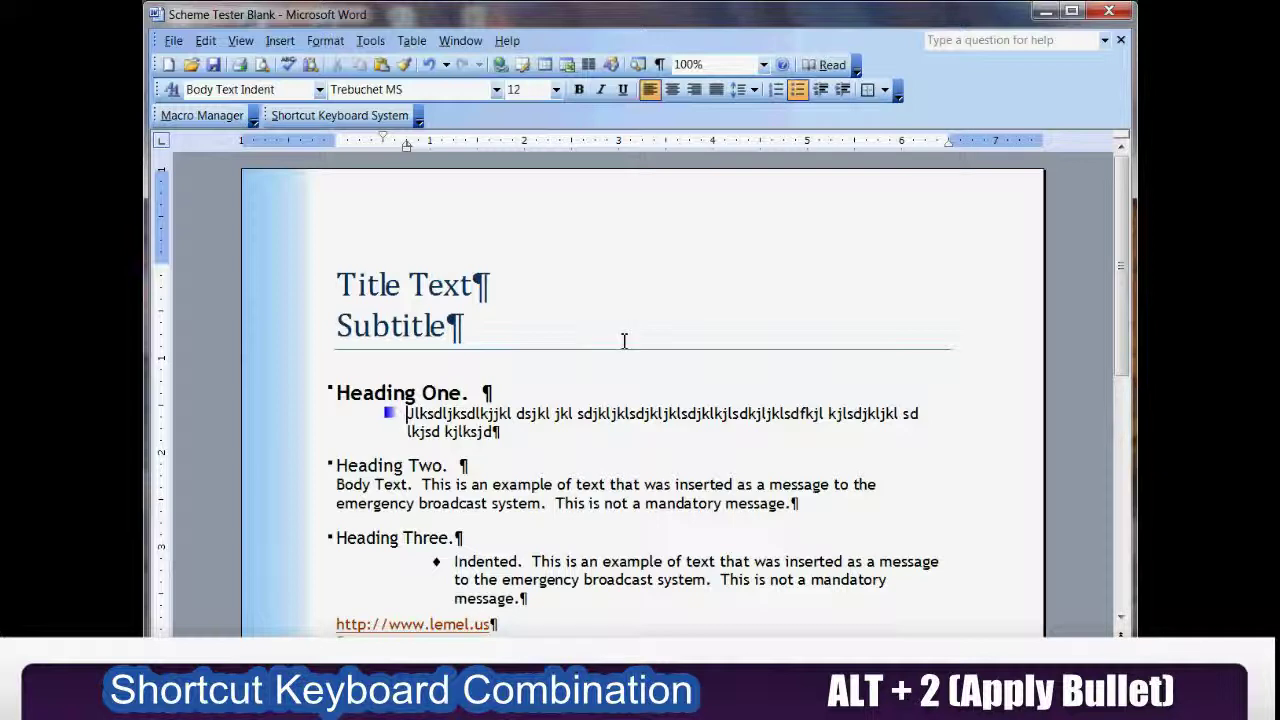
key("alt+2")
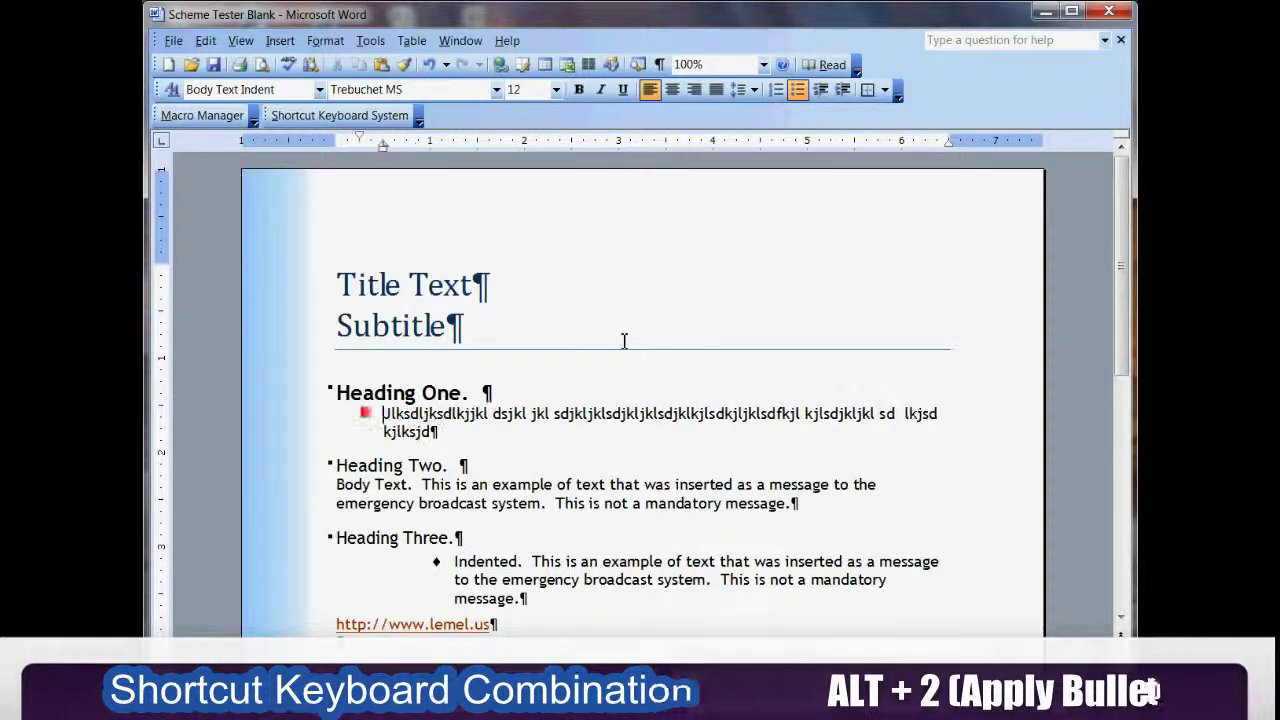
key("alt+shift+Right")
- Adjust the Heading One paragraph's indent in and out, then toggle its bullet to a blue square
key("alt+shift+Right")
key("alt+shift+Left")
key("alt+shift+Left")
key("alt+shift+Right")
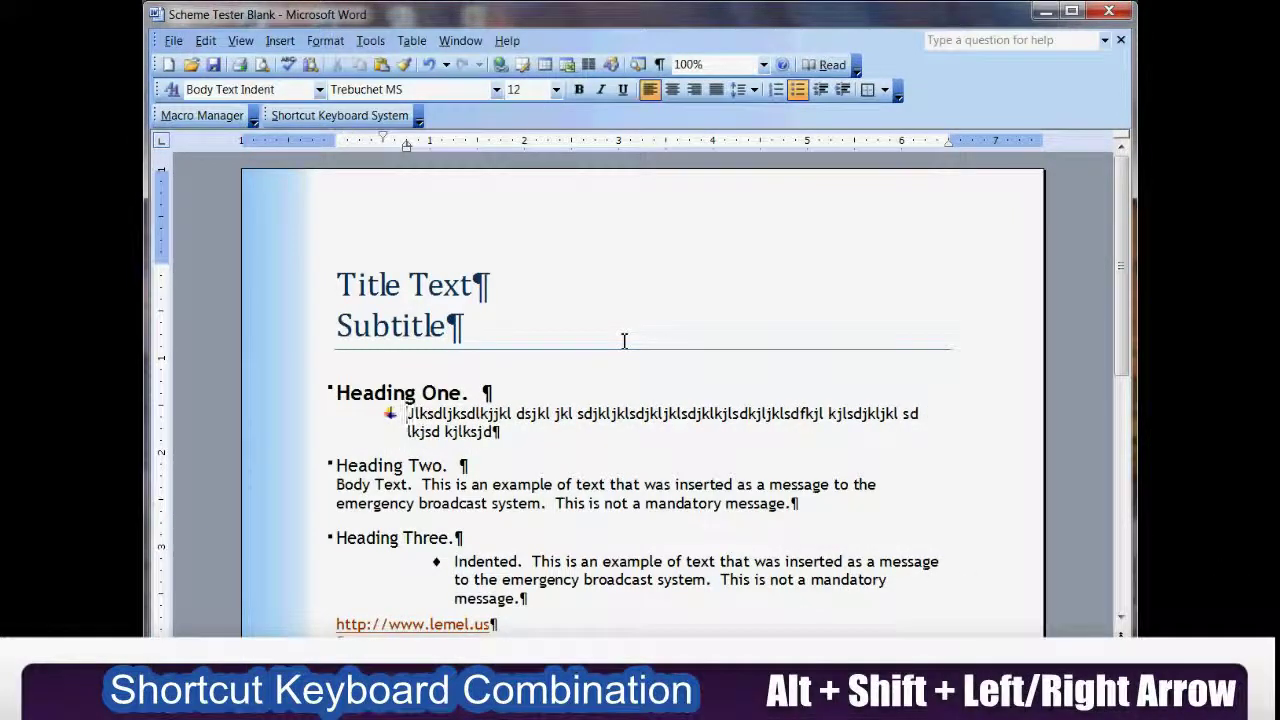
key("alt+shift+Right")
key("alt+shift+Right")
key("alt+shift+Right")
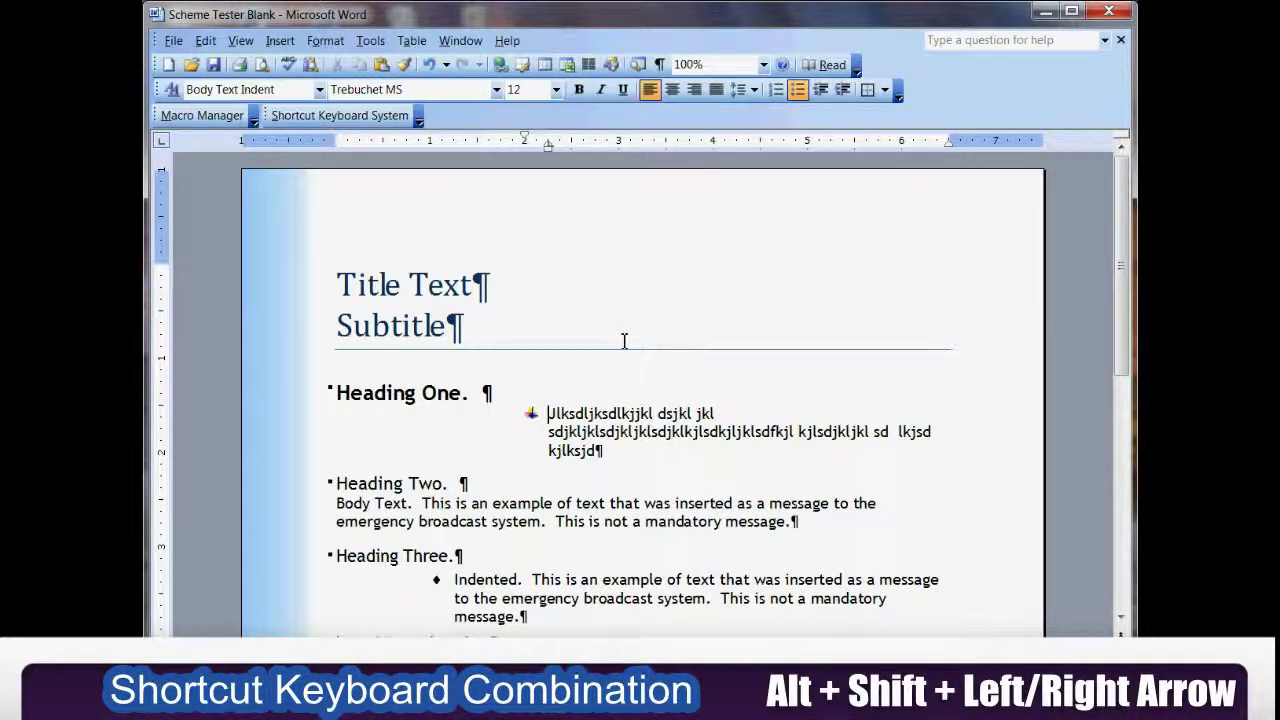
key("alt+shift+Left")
key("alt+shift+Left")
key("alt+shift+Left")
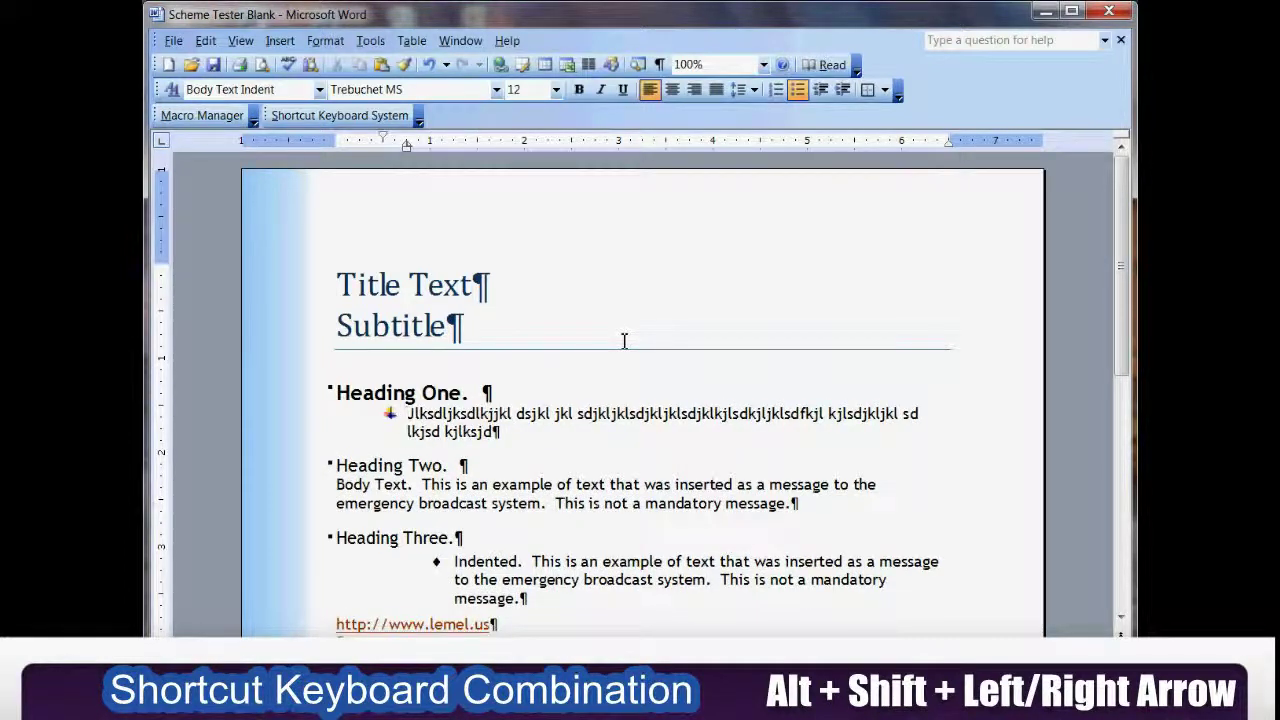
key("alt+shift+Left")
key("alt+shift+Right")
key("alt+shift+Right")
key("alt+shift+Left")
key("alt+shift+Left")
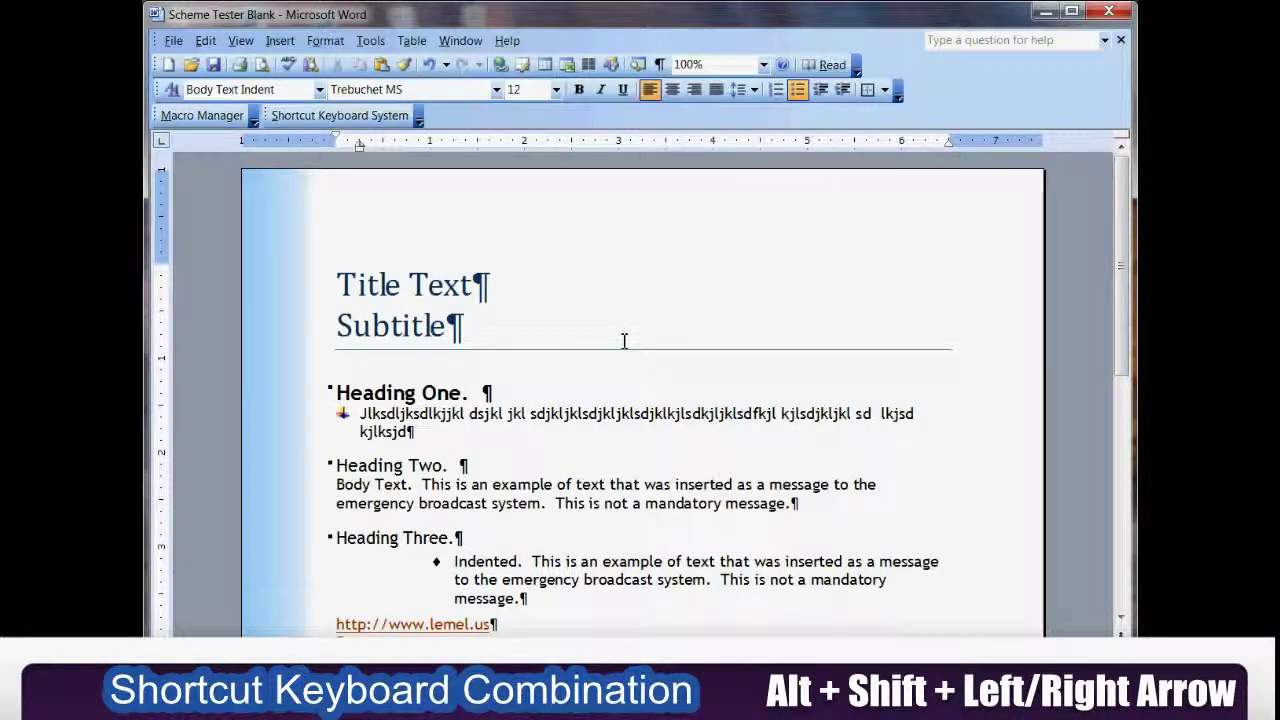
key("alt+shift+Right")
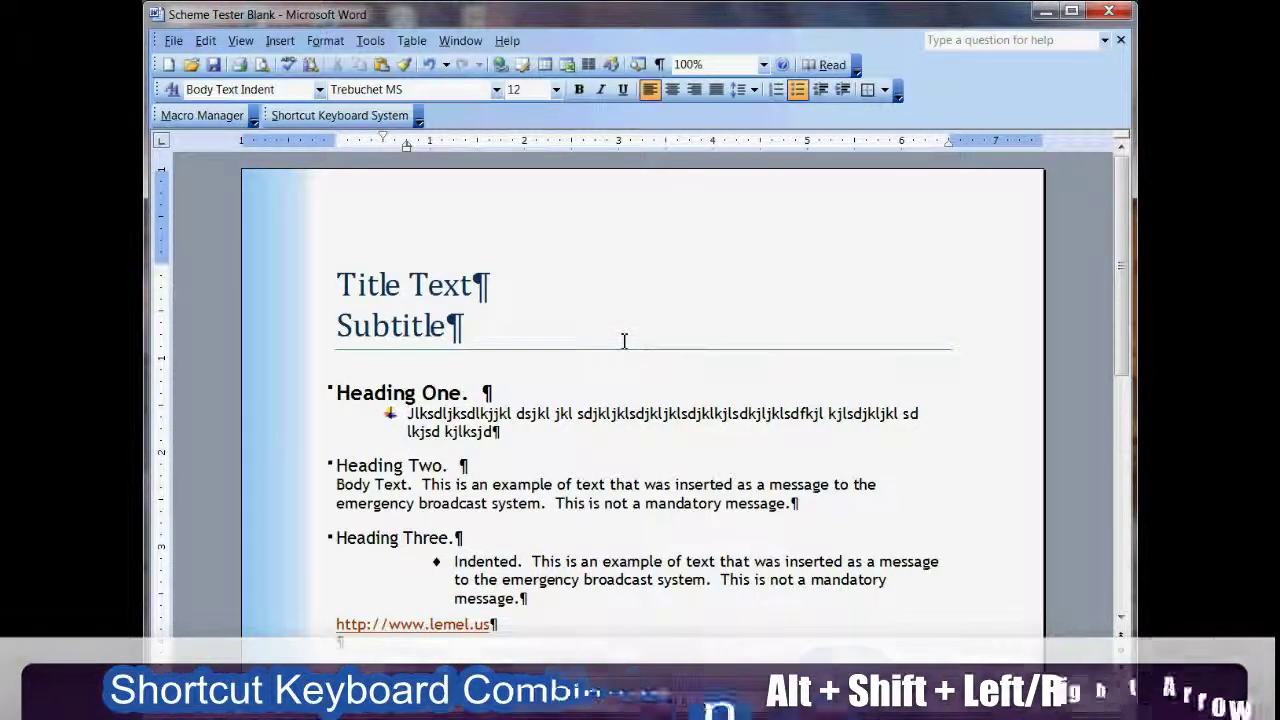
left_click(796, 92)
left_click(796, 92)
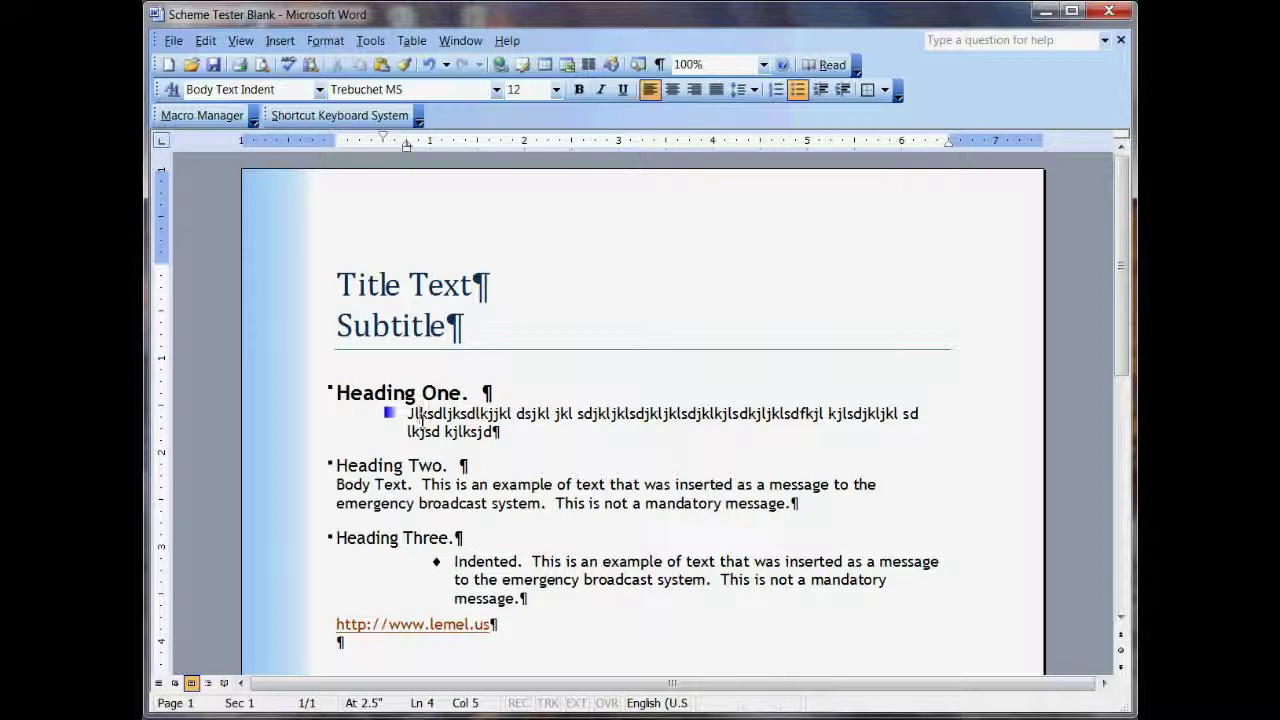
- Give the Body Text paragraph under Heading Two 12 pt space before and an indent
key("Up")
key("Home")
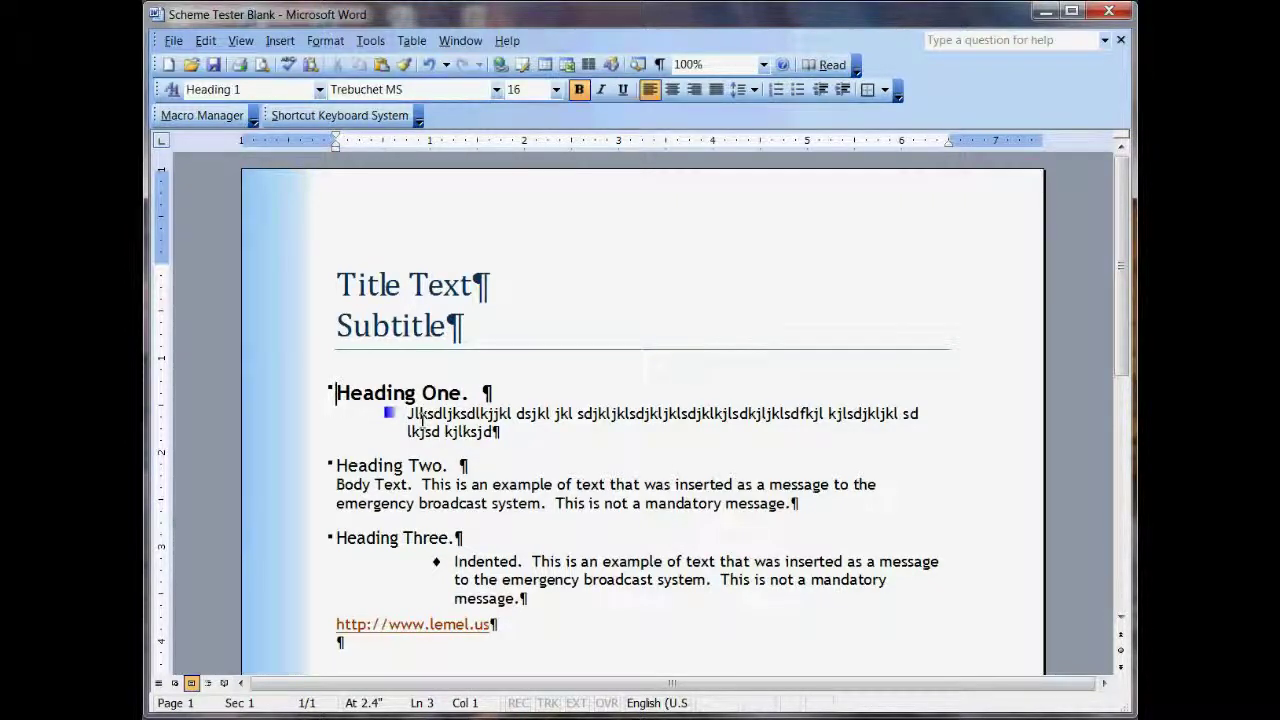
key("Down")
key("Down")
key("Down")
key("Down")
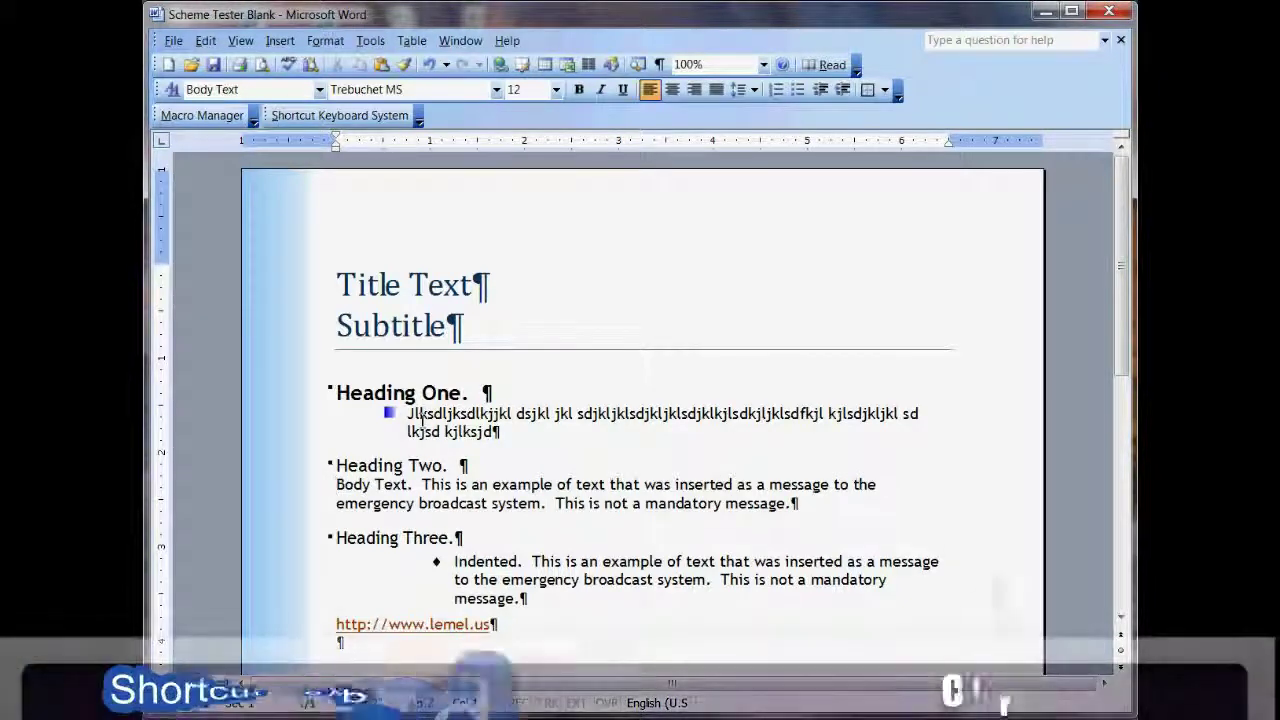
key("ctrl+0")
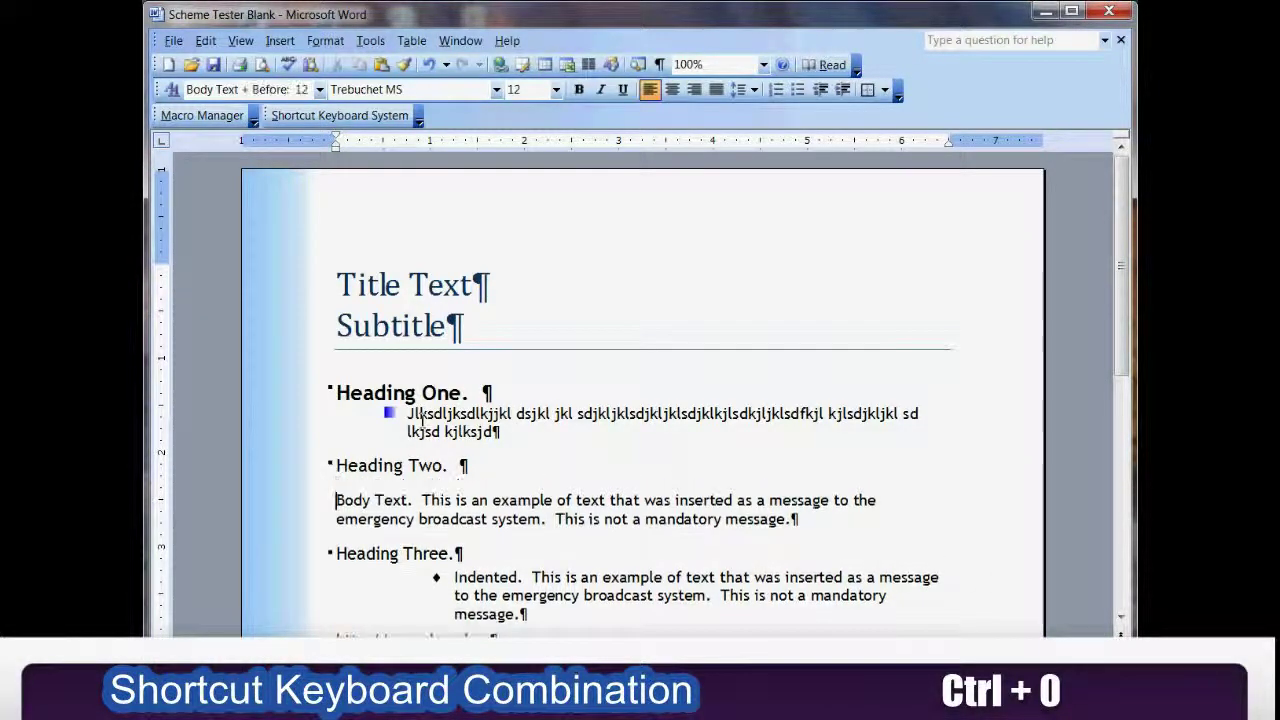
key("ctrl+0")
key("ctrl+0")
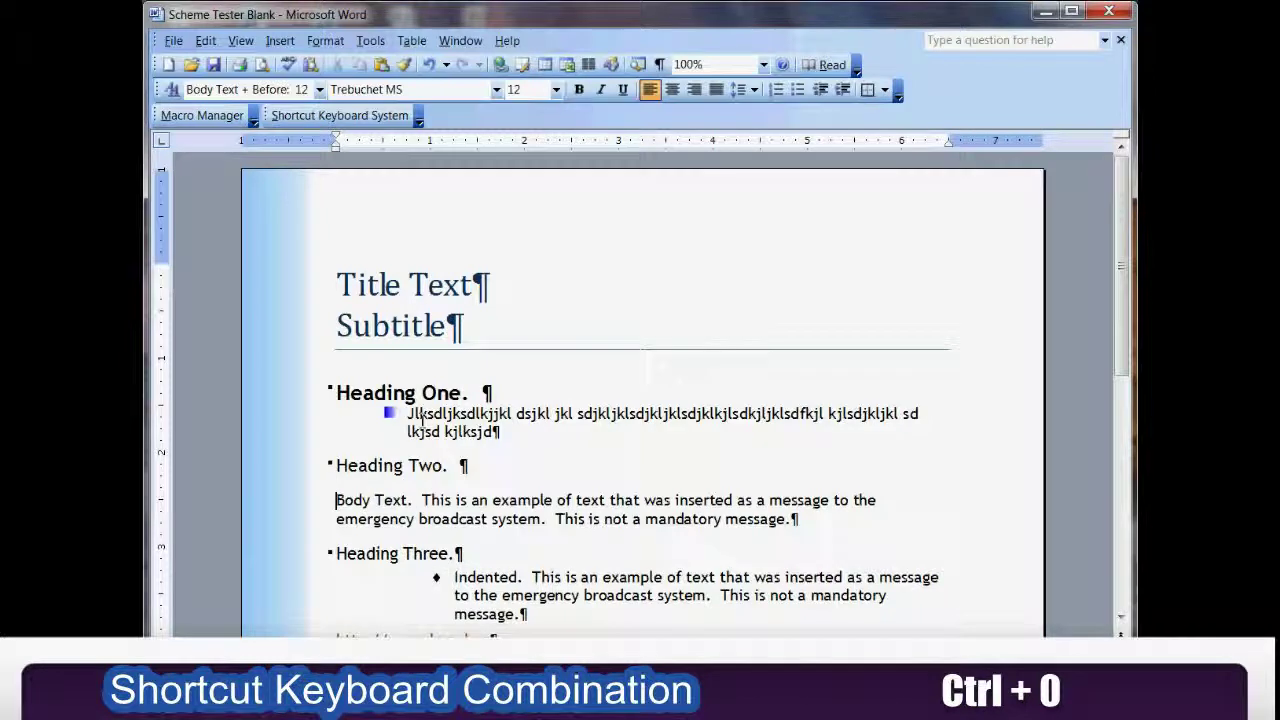
key("ctrl+0")
key("ctrl+0")
key("ctrl+0")
key("ctrl+m")
key("ctrl+m")
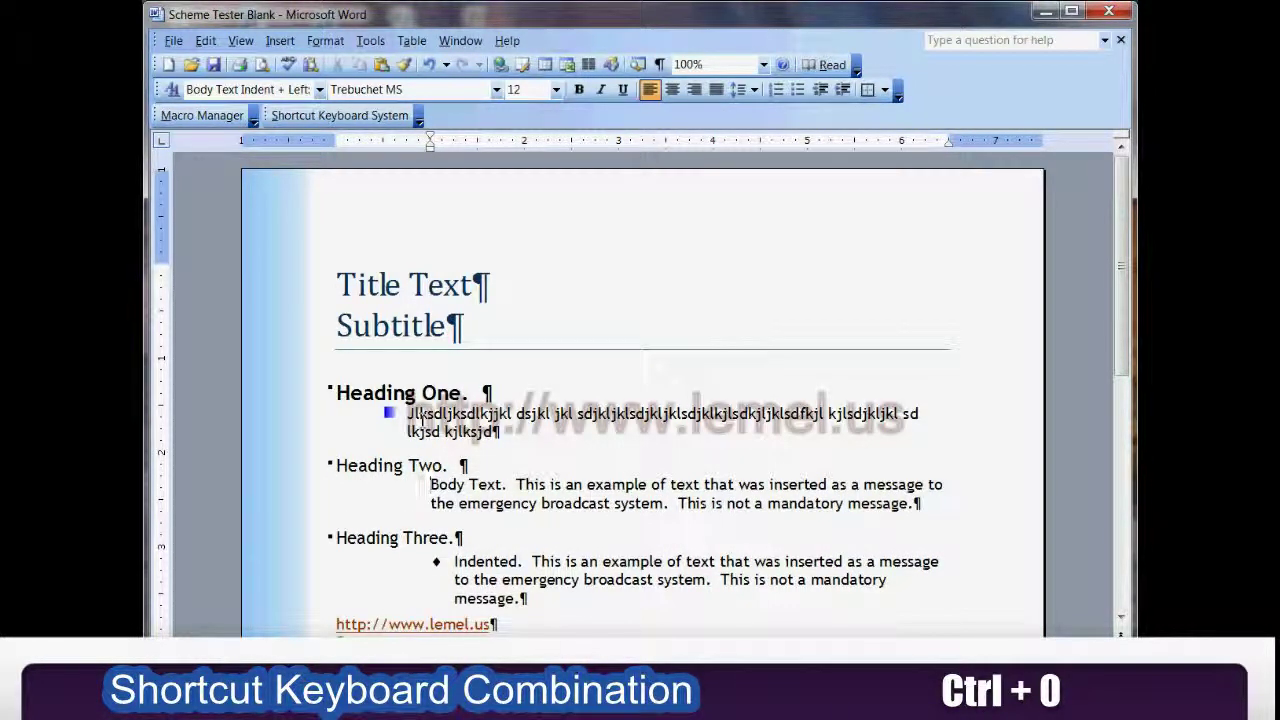
key("ctrl+0")
key("ctrl+0")
key("ctrl+0")
key("Up")
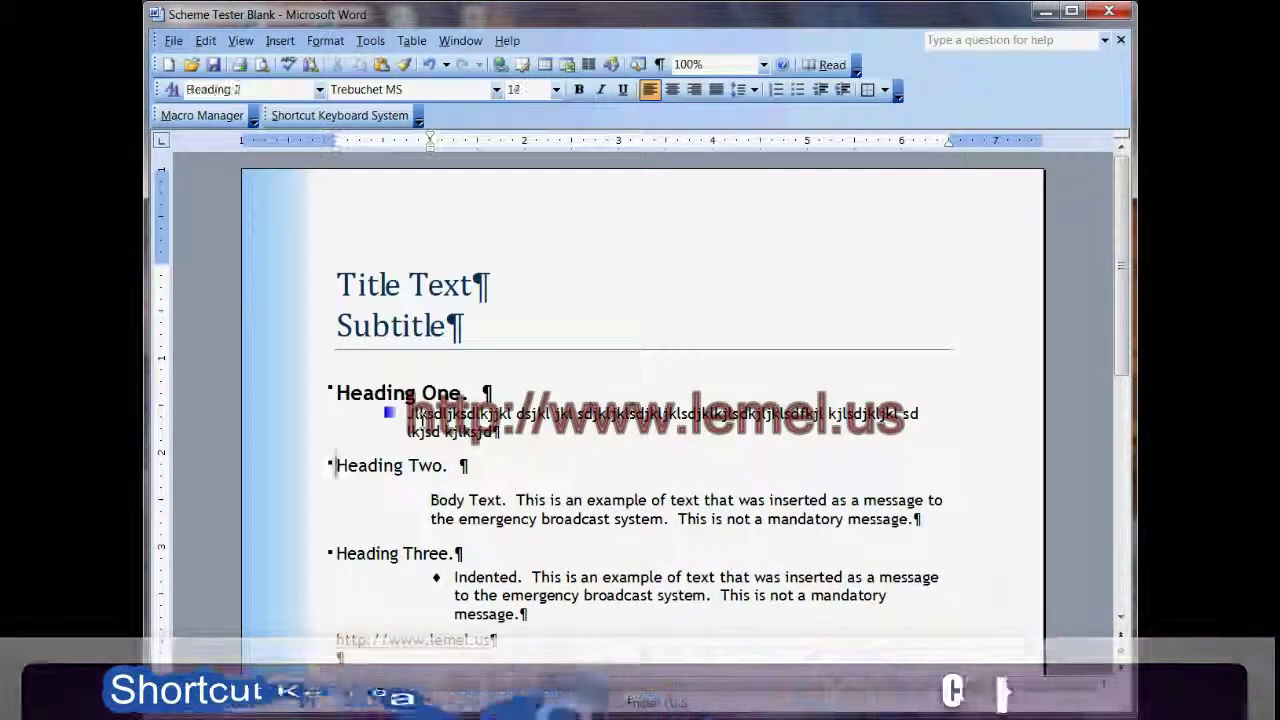